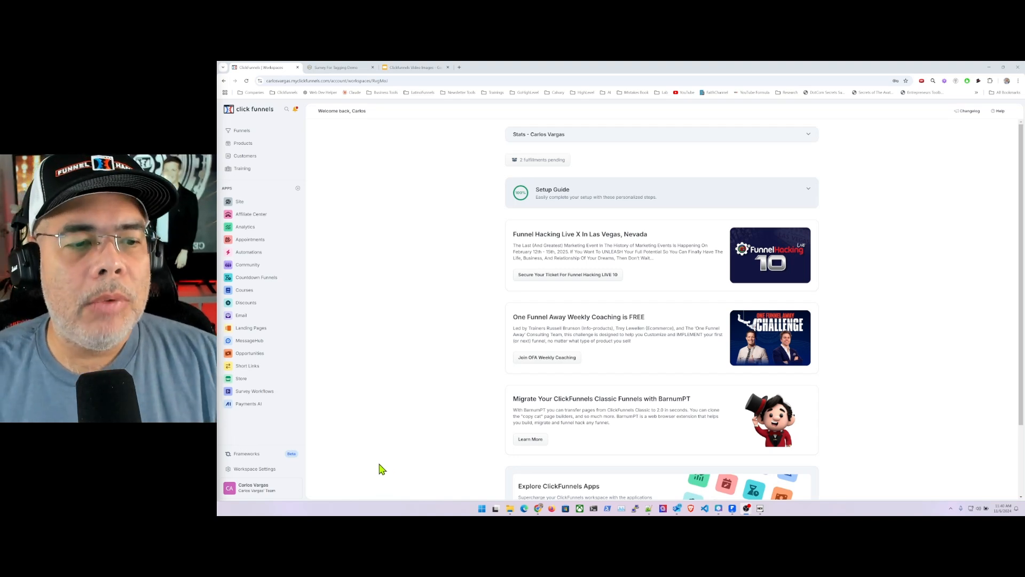
- Create a text-field contact attribute labelled FavFoodTagging in the workspace settings
left_click(255, 469)
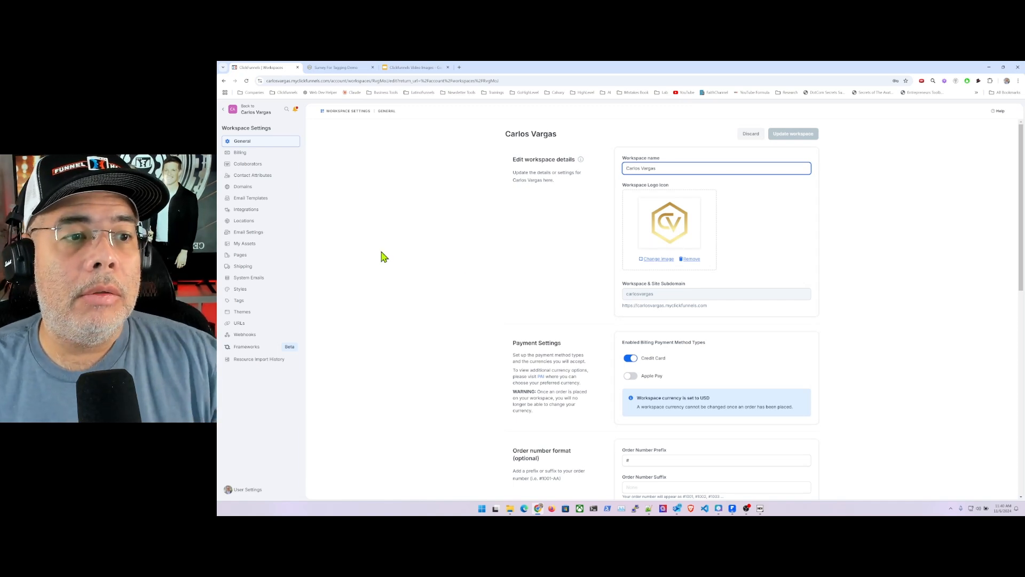
left_click(254, 176)
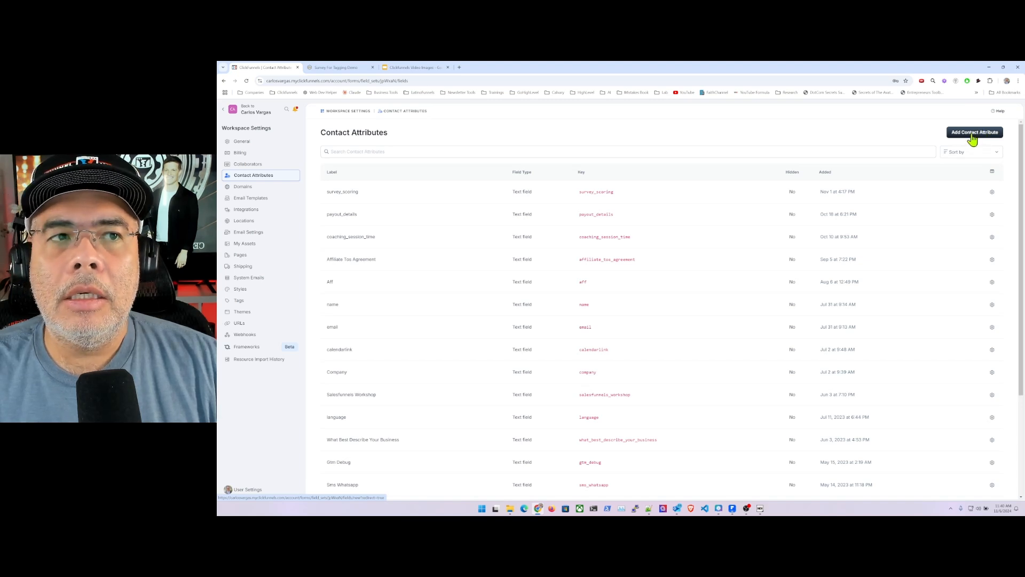
left_click(972, 138)
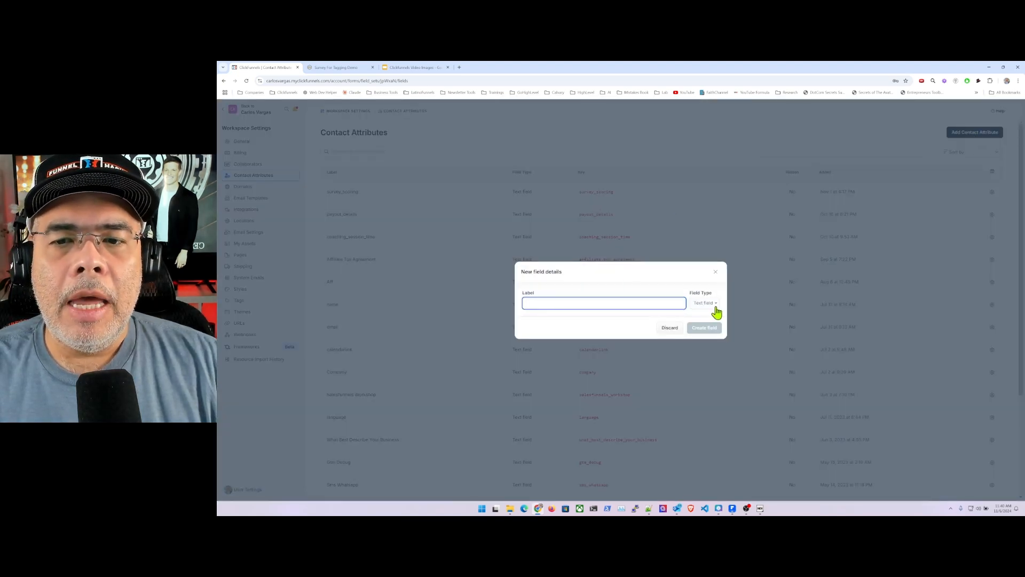
left_click(707, 303)
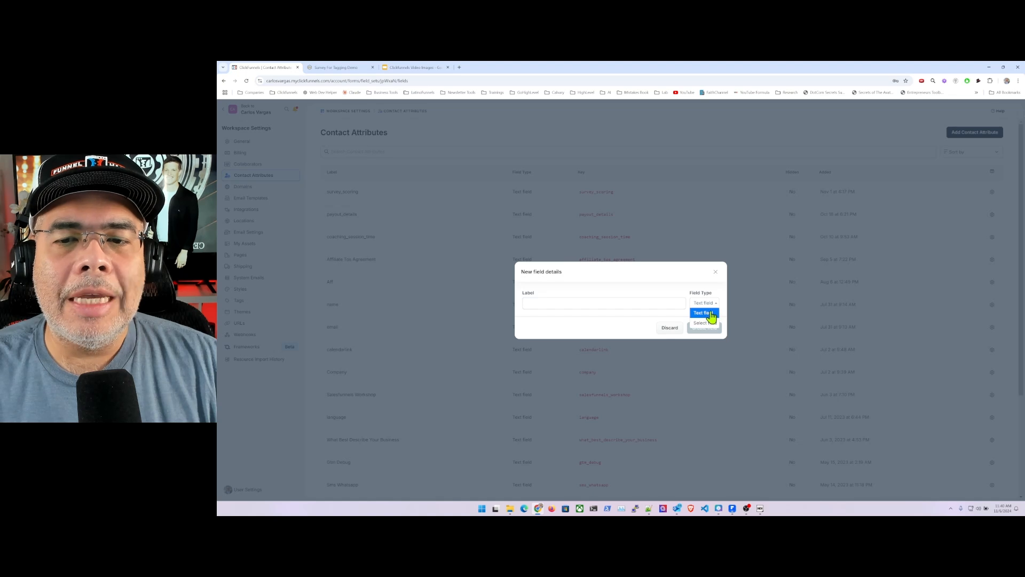
left_click(611, 301)
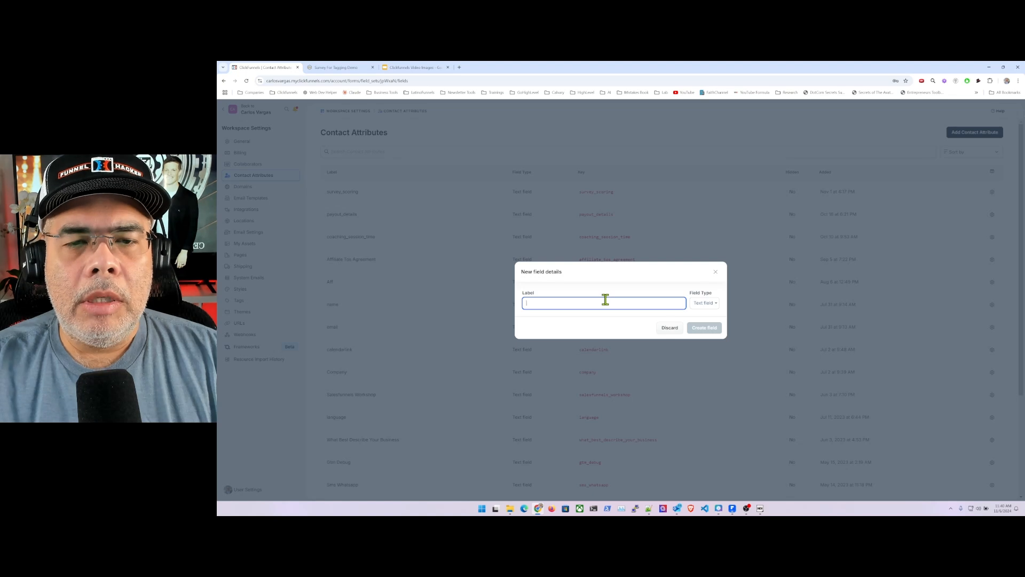
type("FavFoodTag")
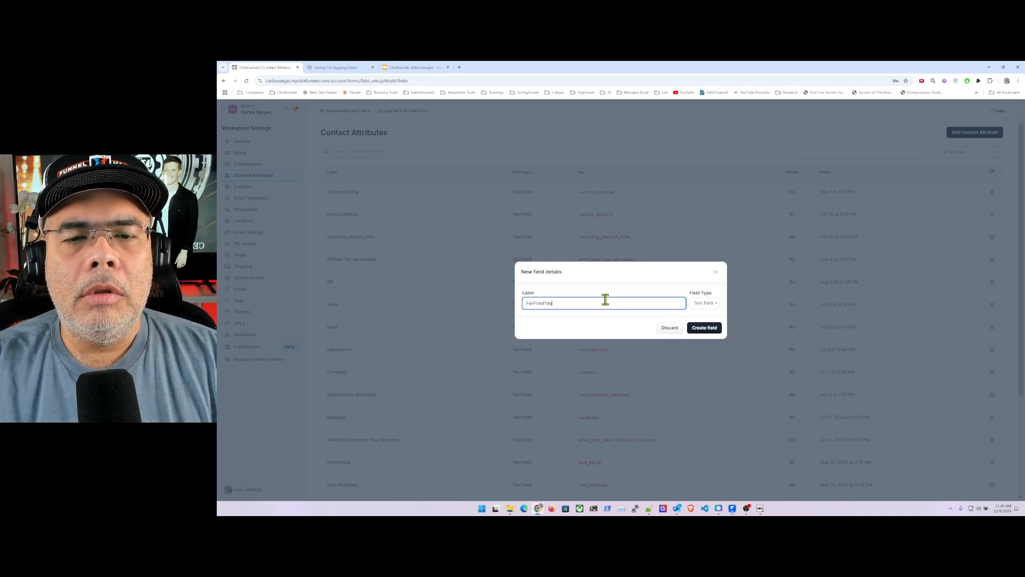
type("ging")
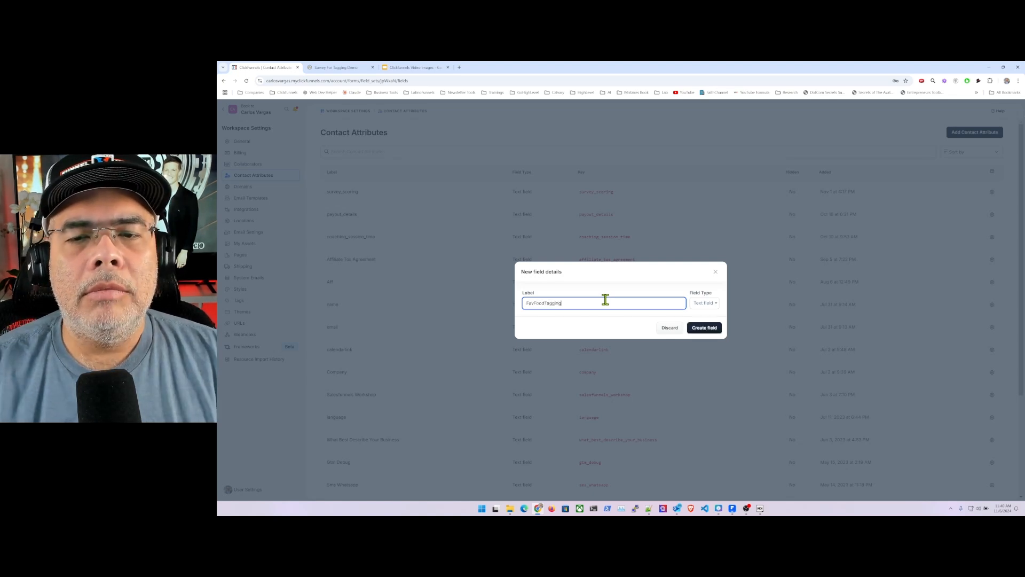
left_click(709, 331)
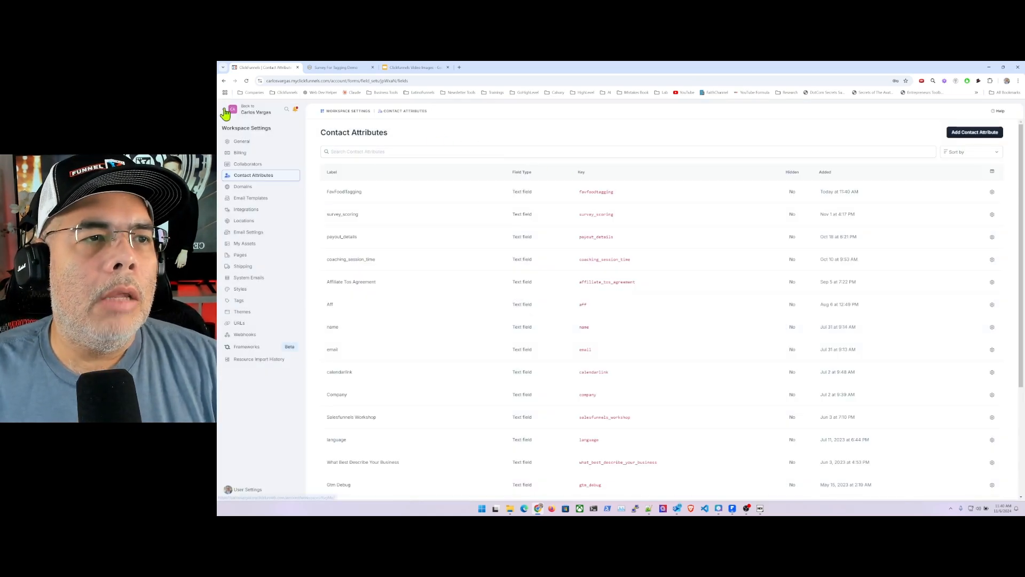
- Create a survey workflow named "Survey Favorite Food Tagging" and add a Contact Info question as its first element
left_click(221, 111)
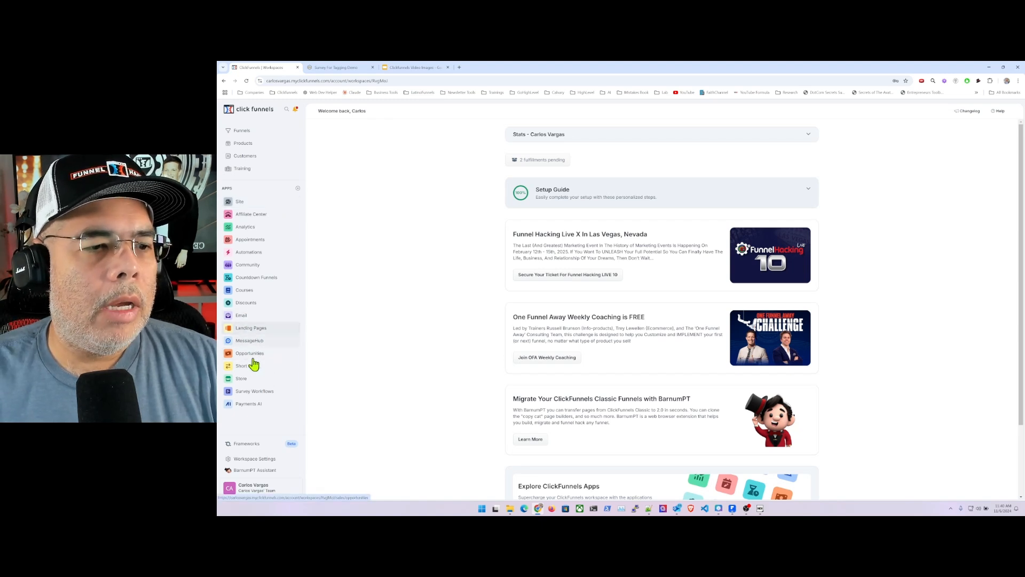
left_click(255, 392)
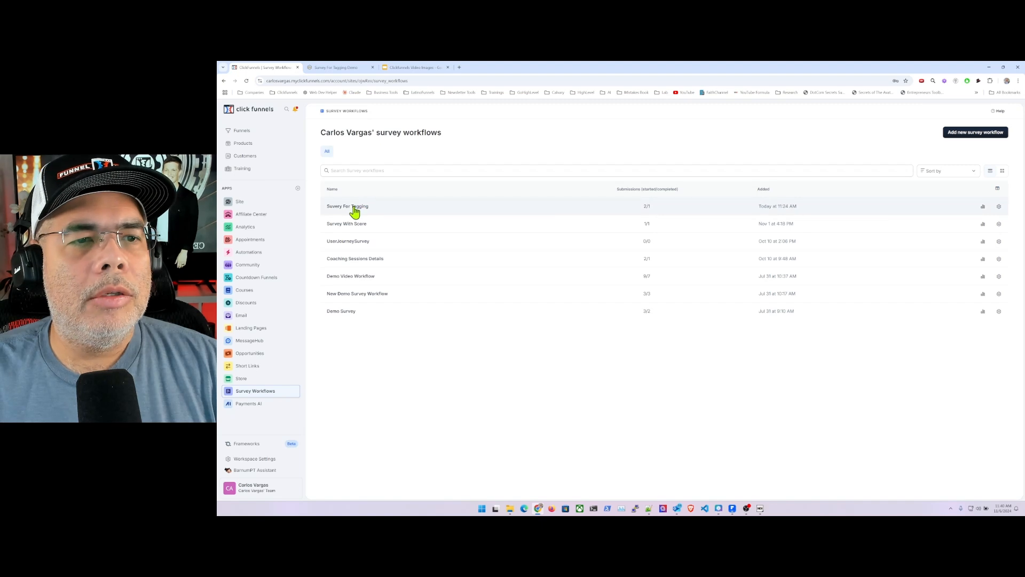
left_click(964, 136)
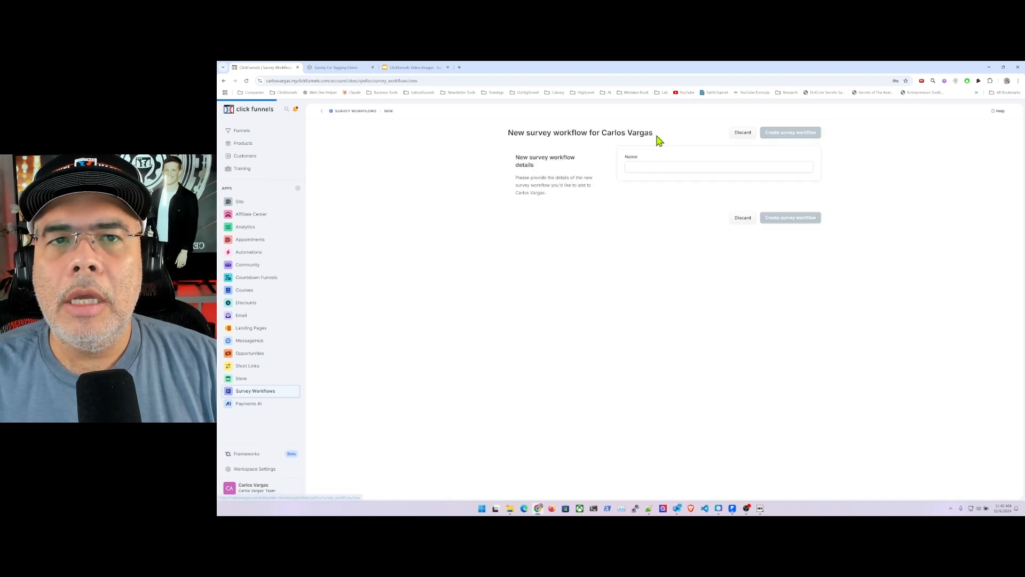
left_click(636, 167)
type("Survey Fa")
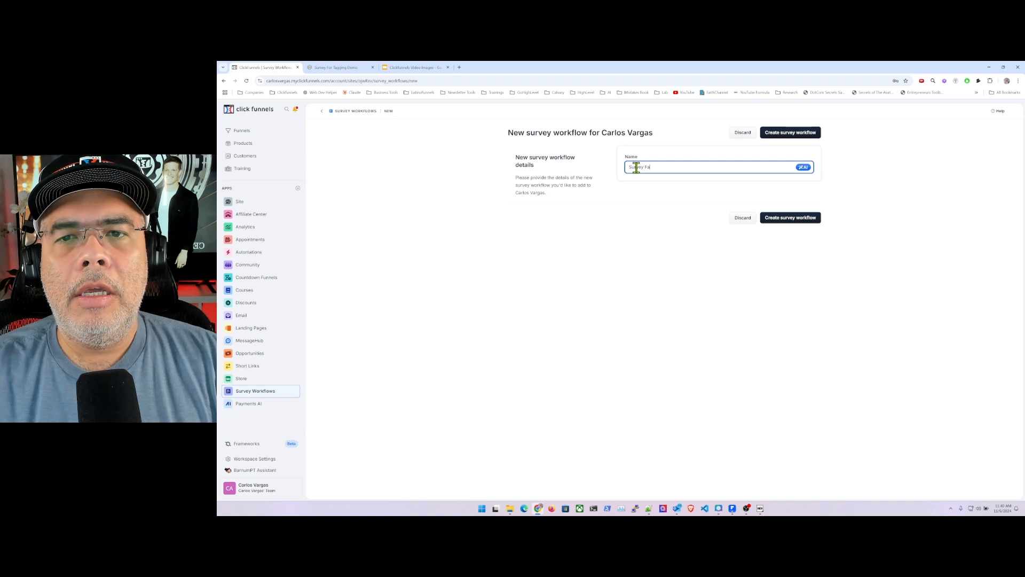
type("vorite Food")
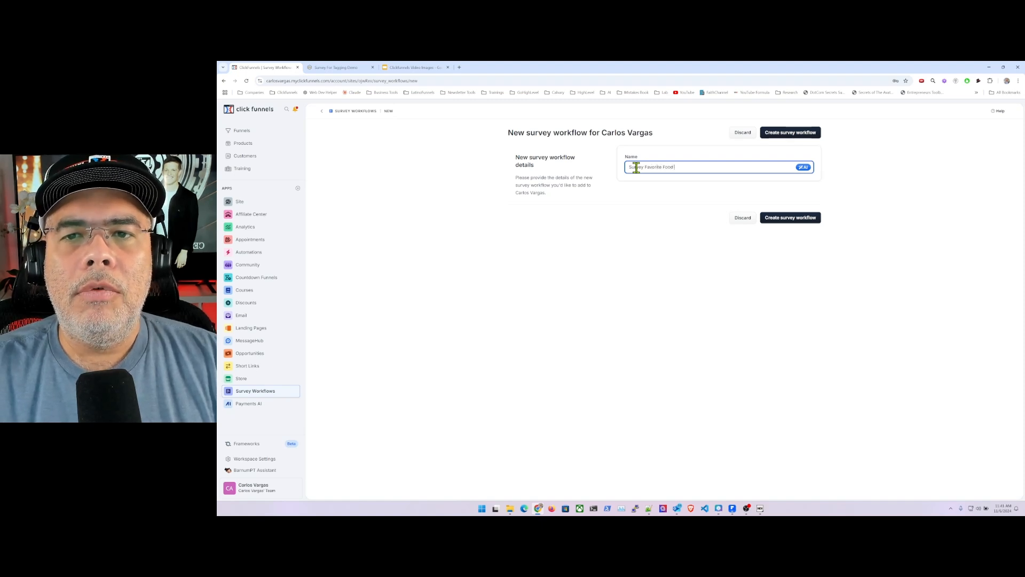
type(" Tagging")
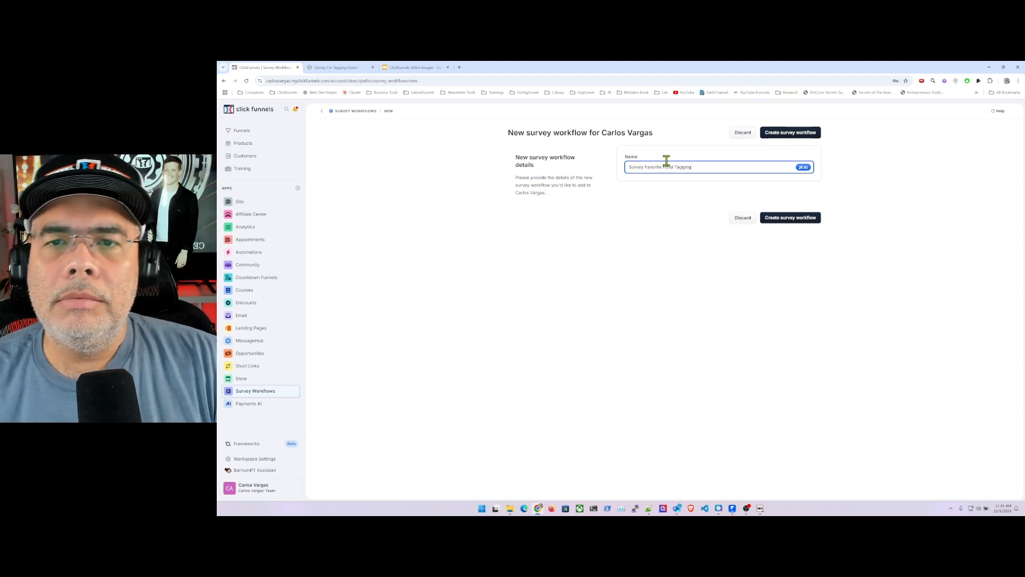
left_click(792, 133)
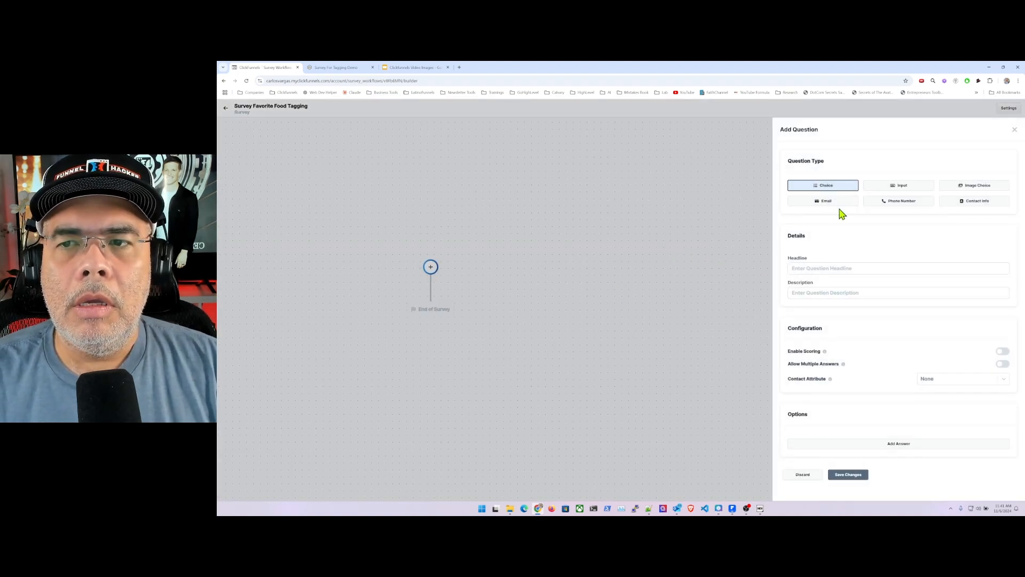
left_click(968, 207)
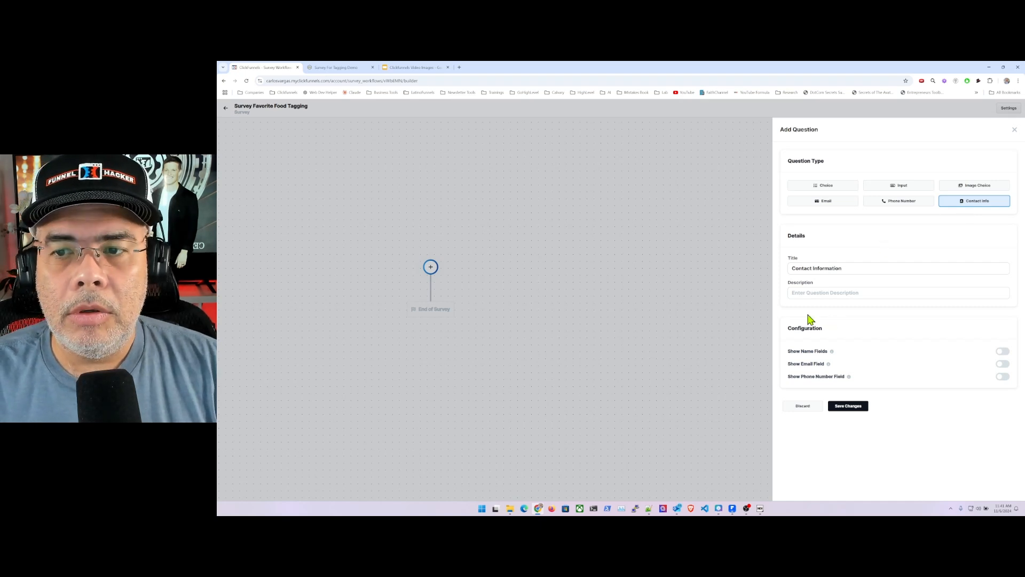
left_click(841, 407)
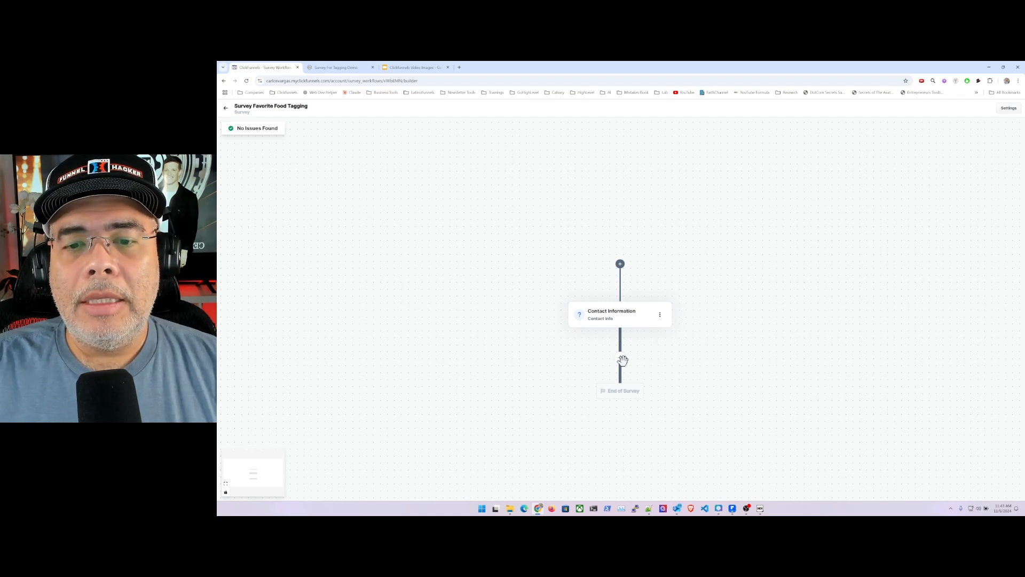
- Add a Choice question headlined "What is your favorite Food" after the contact information and link it to the FavFoodTagging contact attribute
left_click(620, 358)
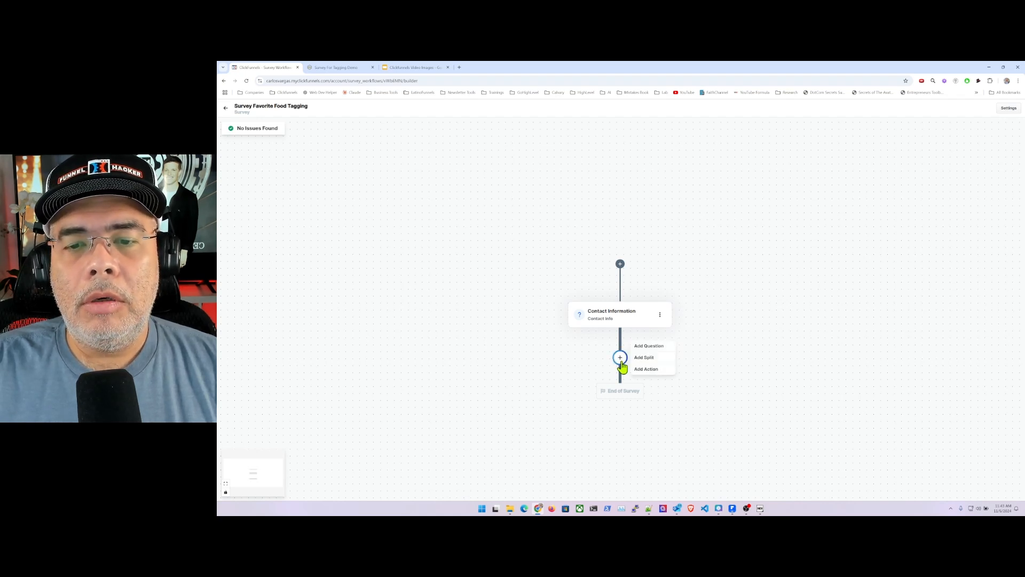
left_click(658, 348)
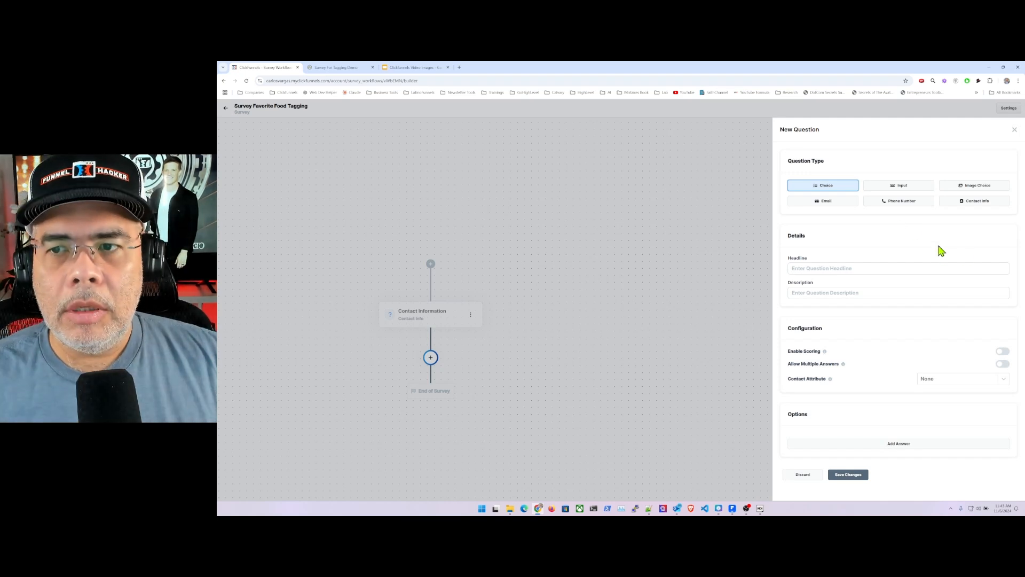
left_click(822, 268)
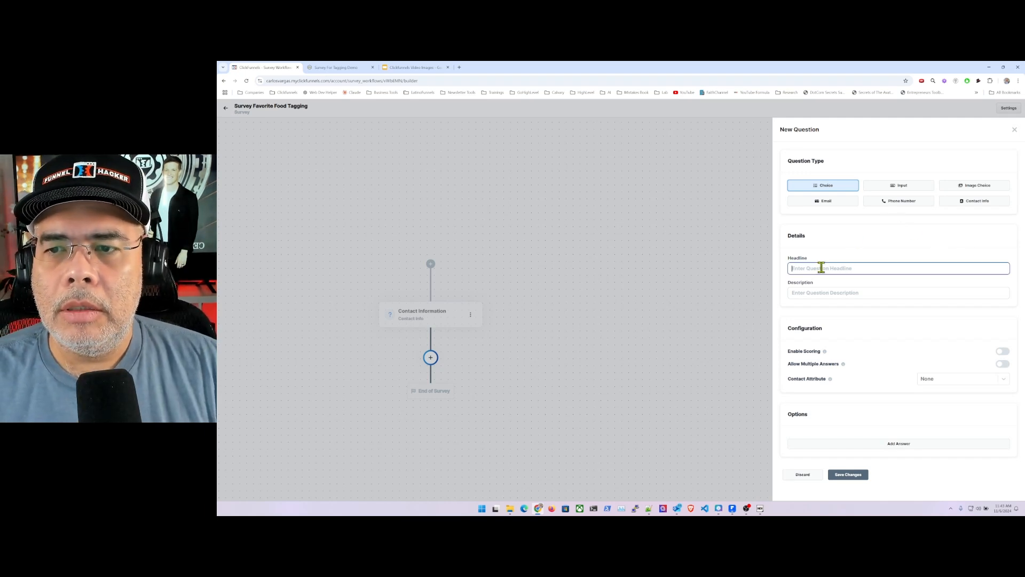
type("What is your")
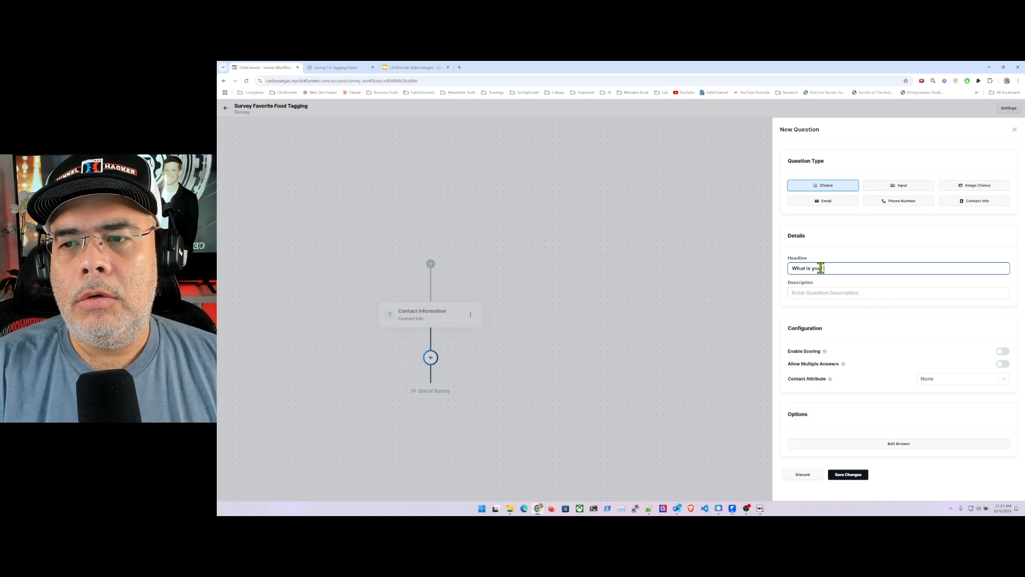
type(" favorite Foo")
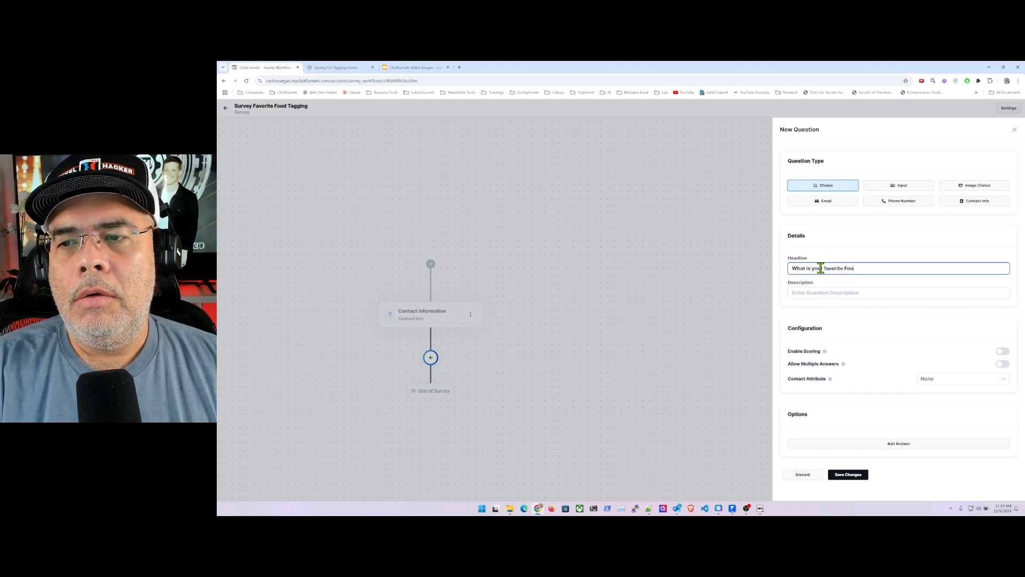
type("d")
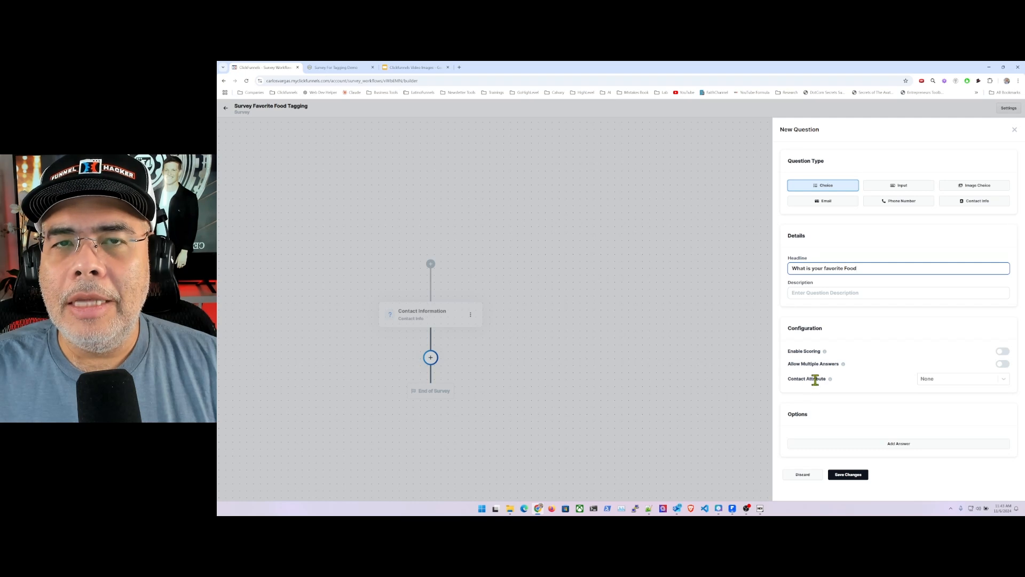
left_click(1005, 380)
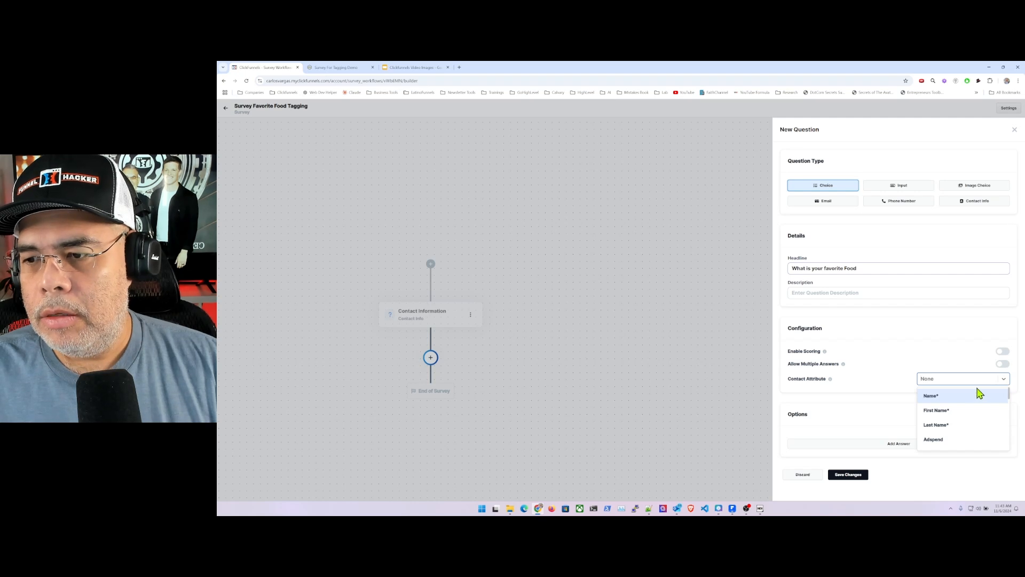
type("fa")
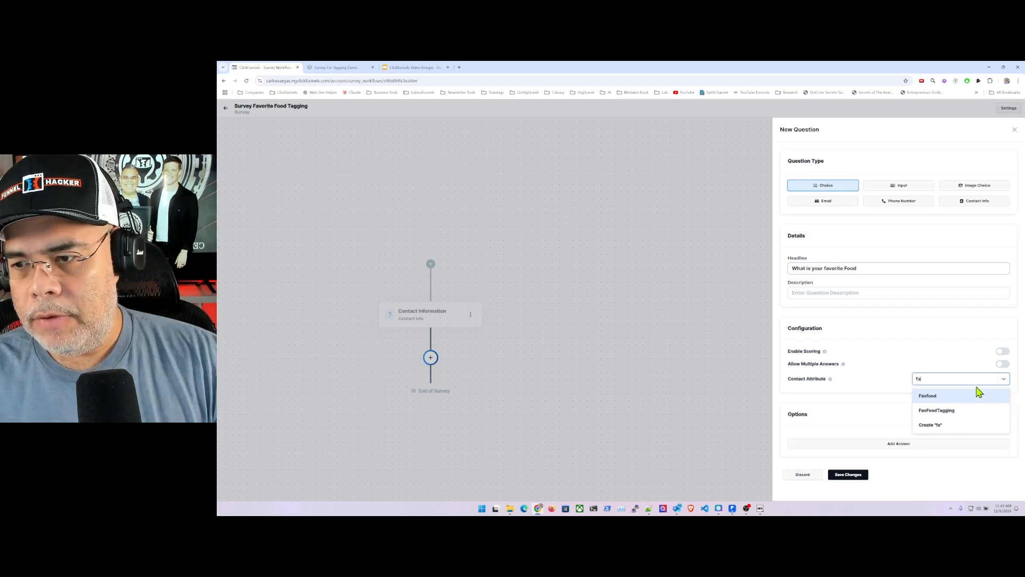
left_click(943, 414)
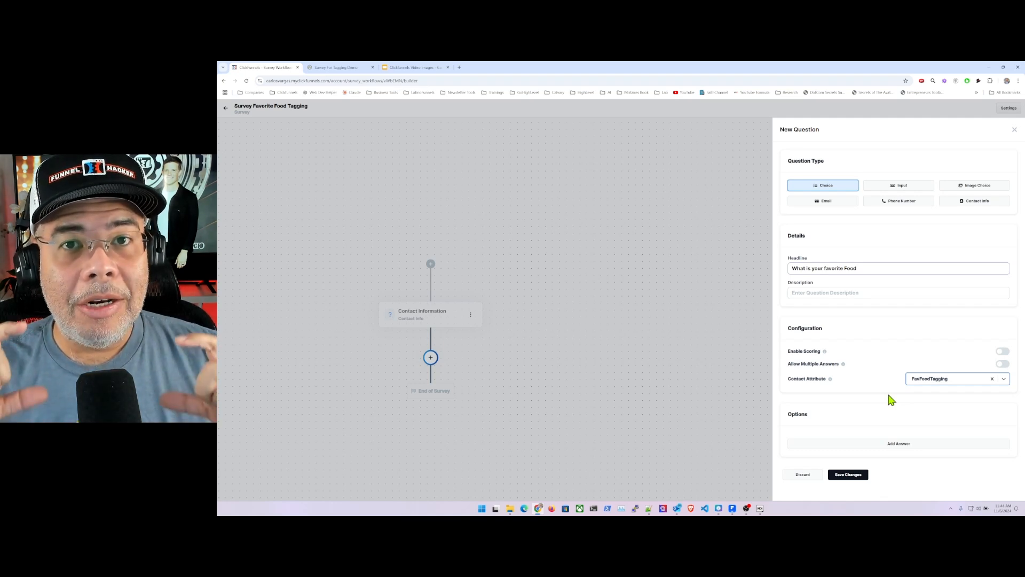
- Give the favorite food question the answers Pizza, Burgers and Italian, and save it
left_click(896, 446)
scroll(876, 440, "down", 1)
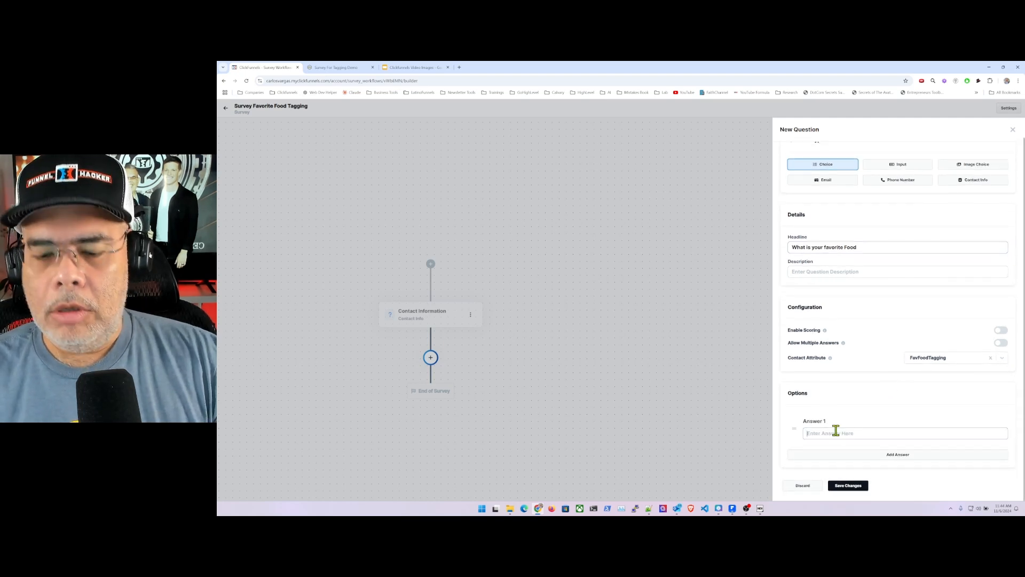
left_click(835, 433)
type("Pizza")
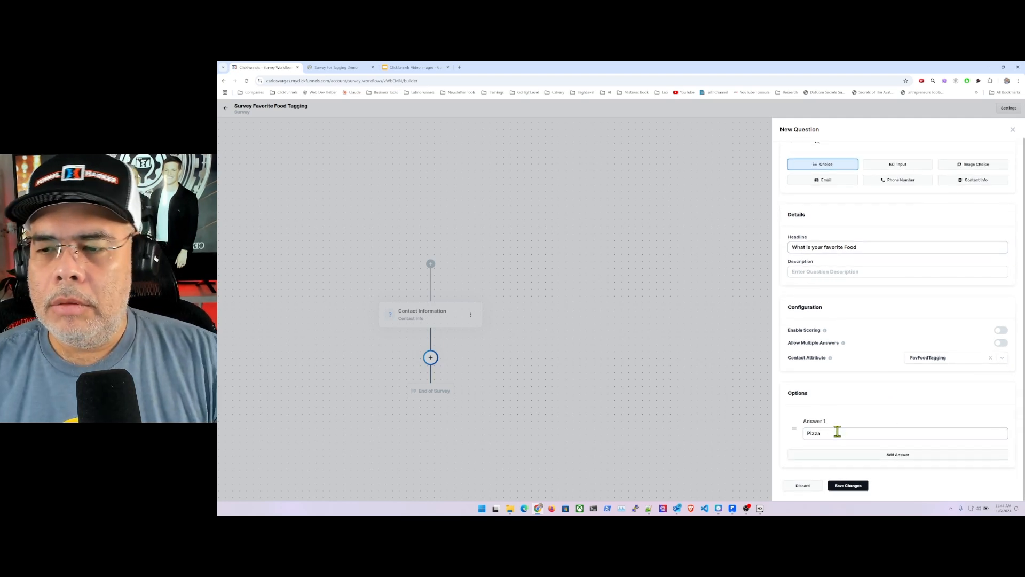
left_click(891, 455)
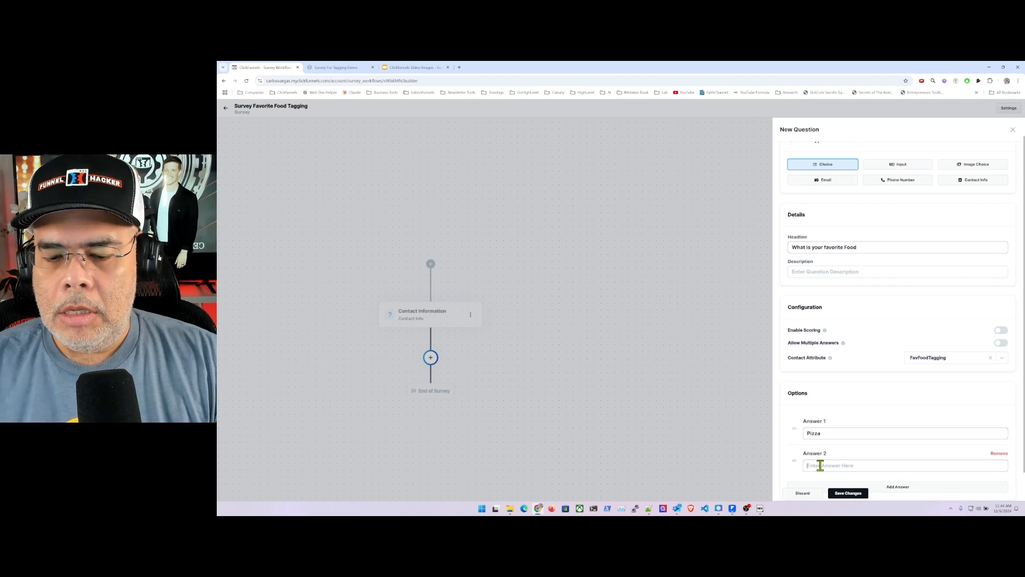
type("Burg")
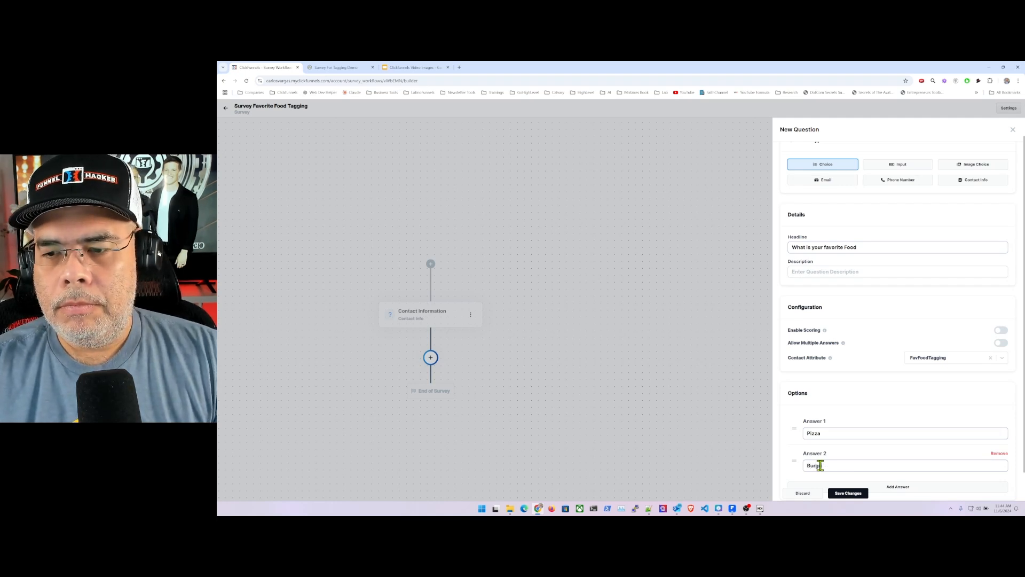
type("ers")
scroll(910, 481, "down", 1)
left_click(896, 455)
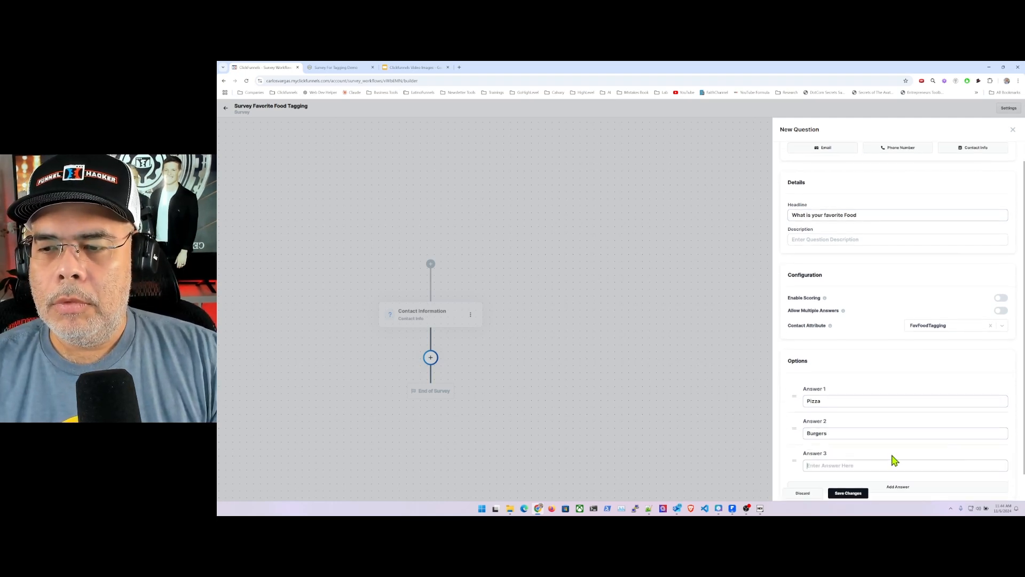
left_click(828, 467)
type("Italian")
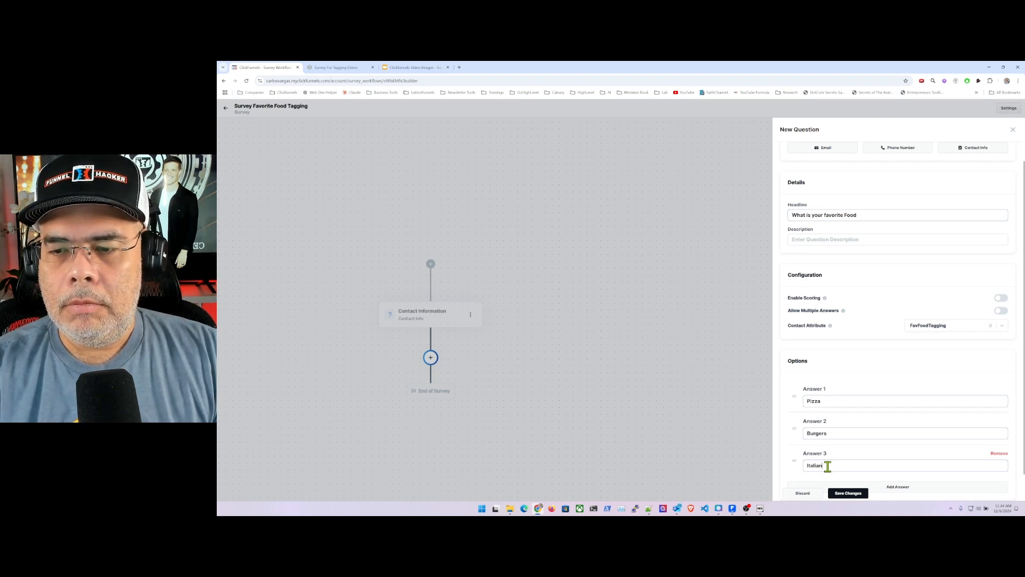
left_click(850, 493)
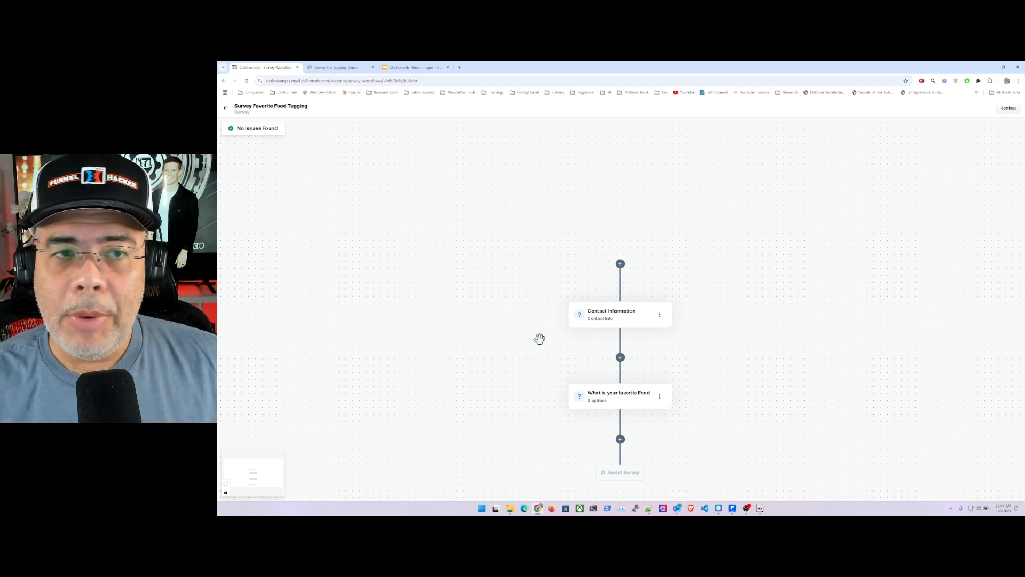
- On the Survey For Tagging Demo landing page, switch the survey element to Survey Favorite Food Tagging, save the page and preview it
left_click(225, 109)
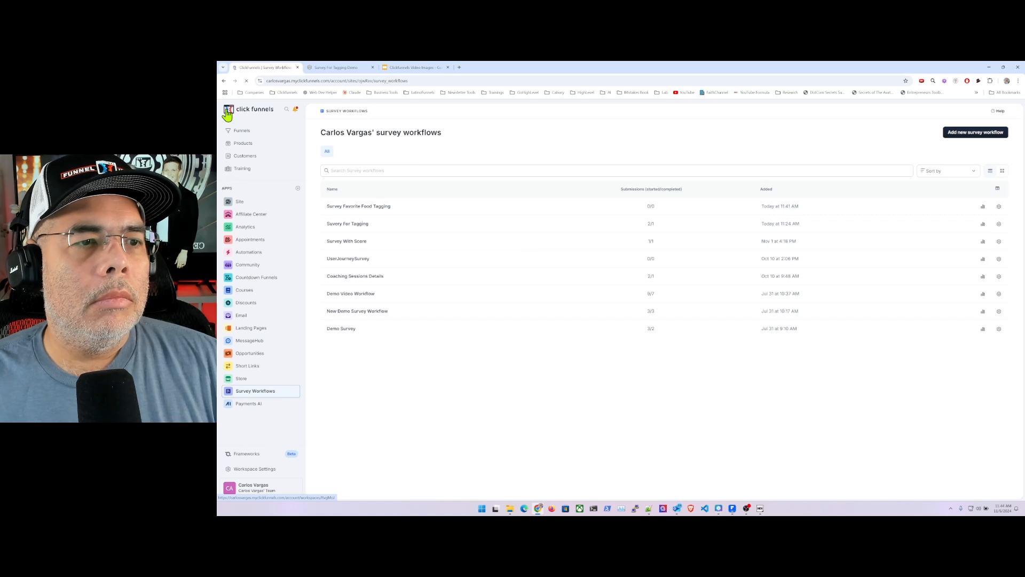
left_click(267, 327)
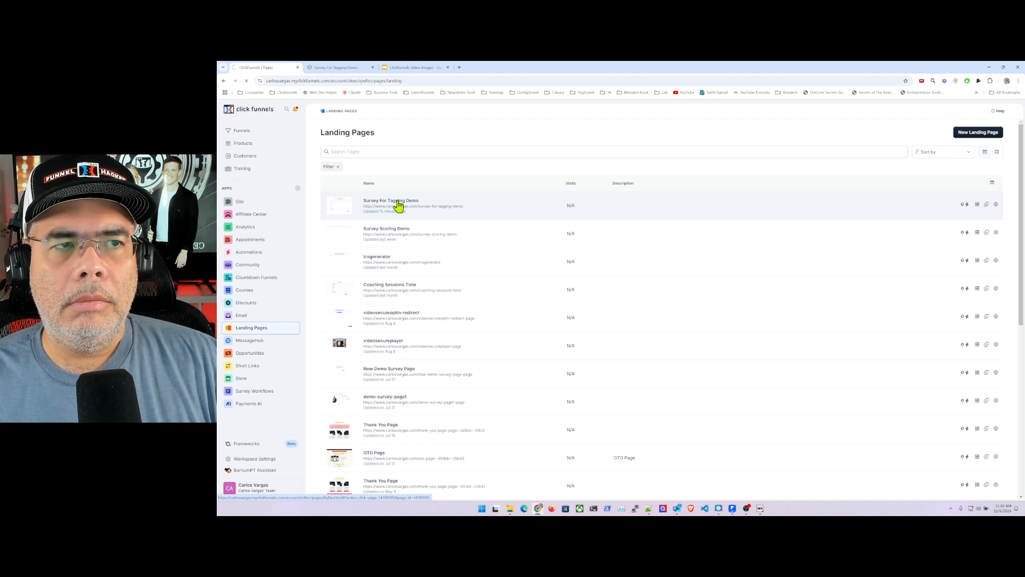
left_click(398, 205)
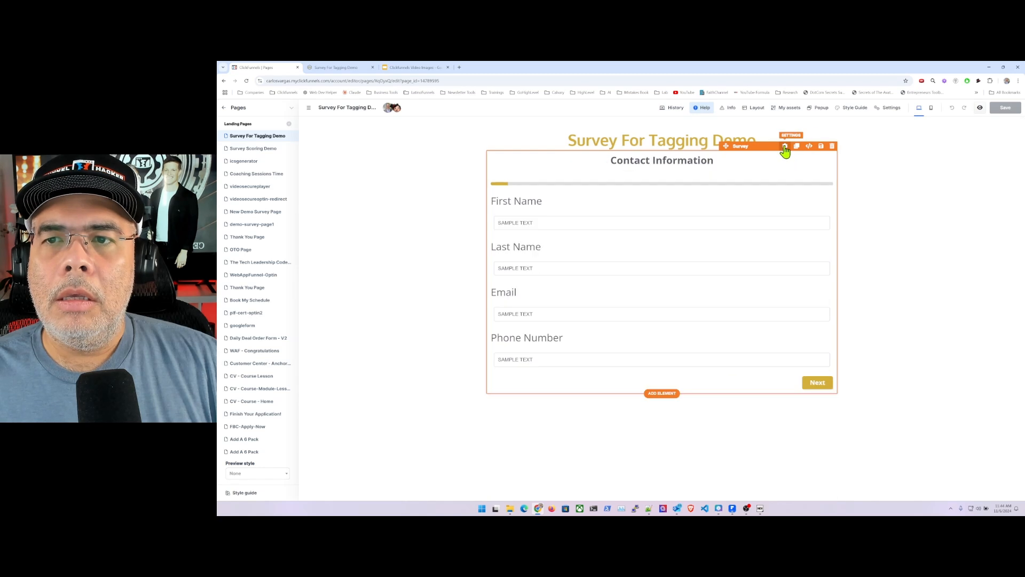
left_click(785, 147)
left_click(998, 175)
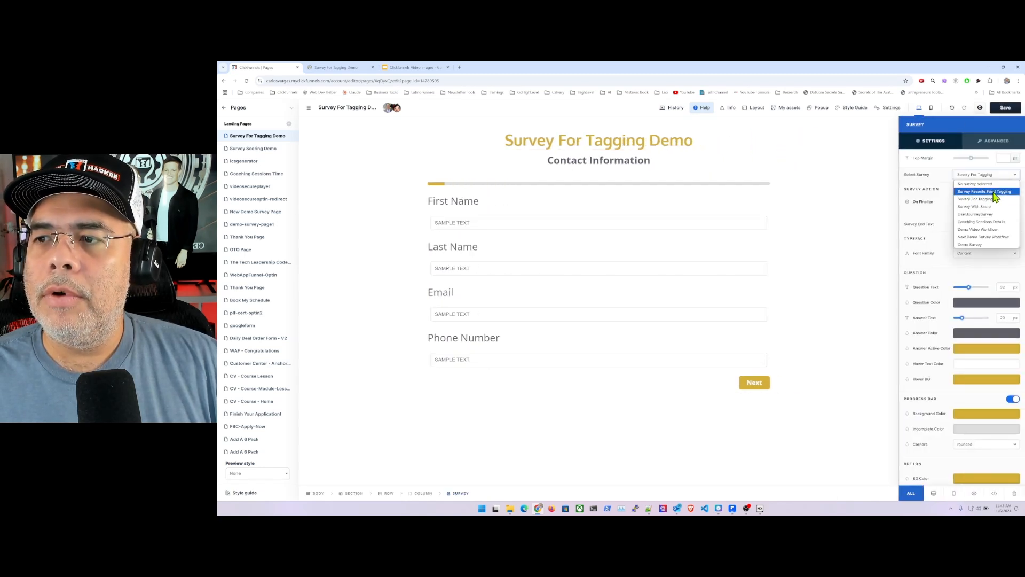
left_click(993, 192)
left_click(1004, 109)
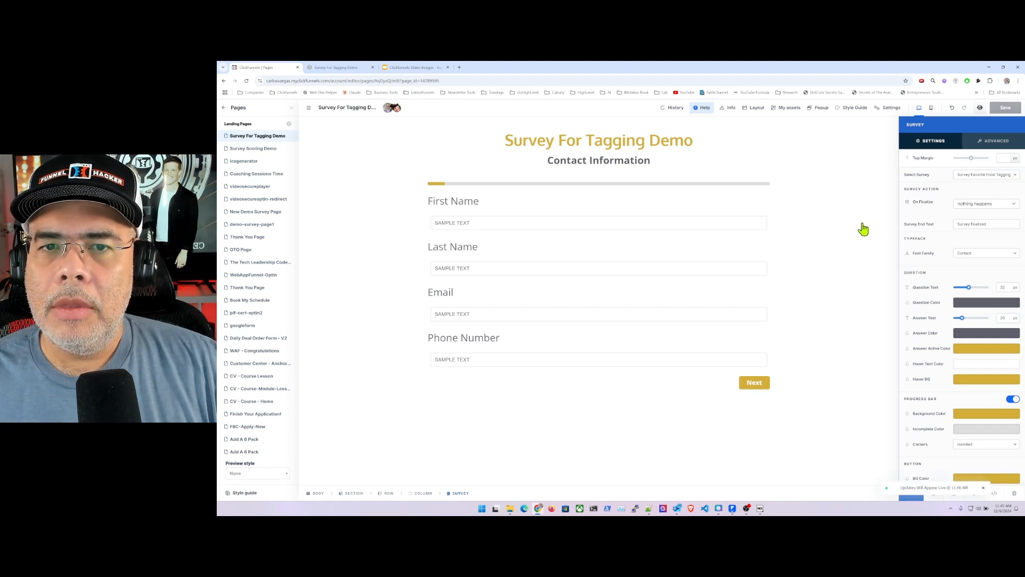
left_click(978, 108)
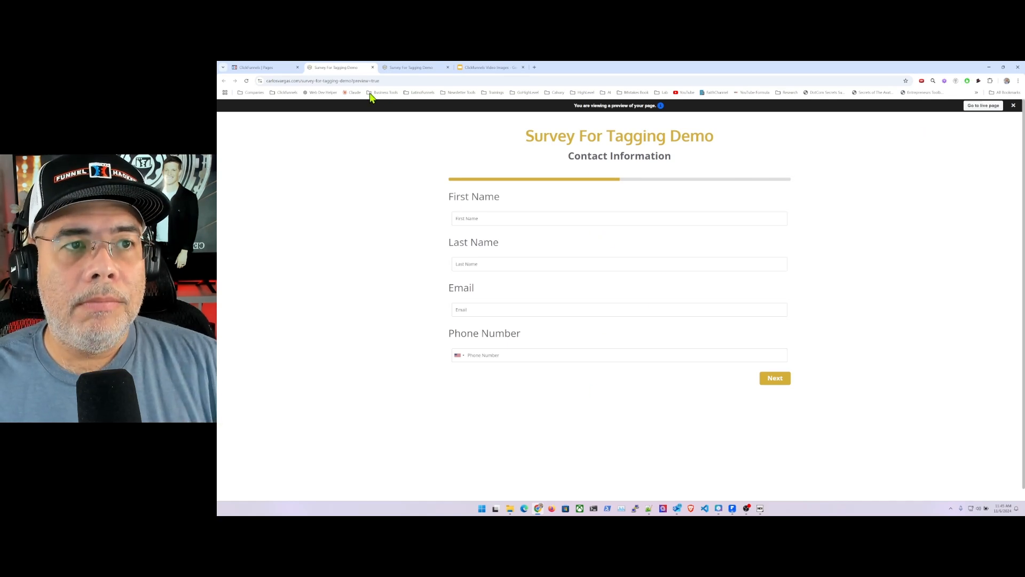
- Open the automation workflow named Workflow For Survey Tagging and remove both paths of its unconfigured decision split
left_click(264, 70)
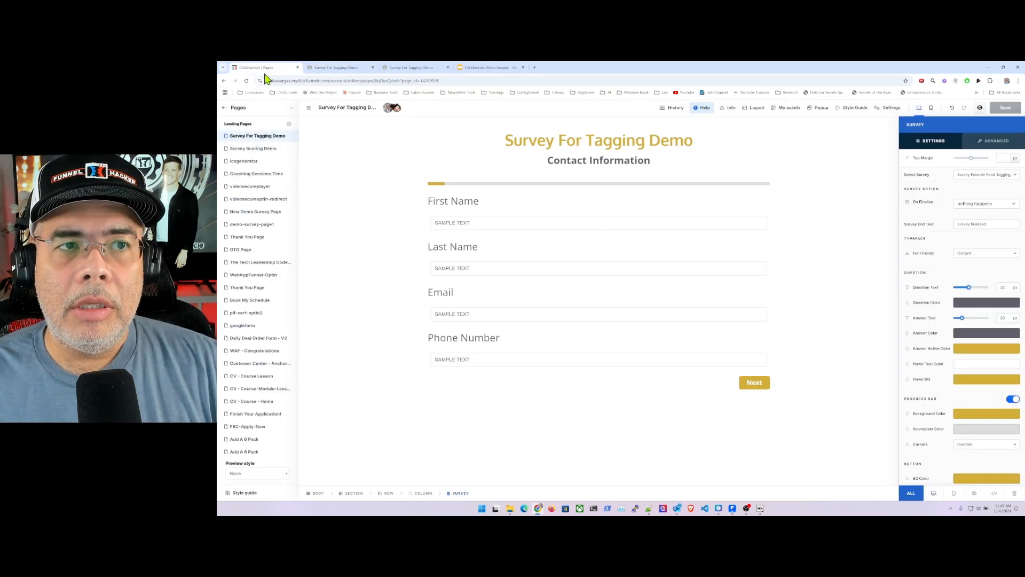
left_click(224, 108)
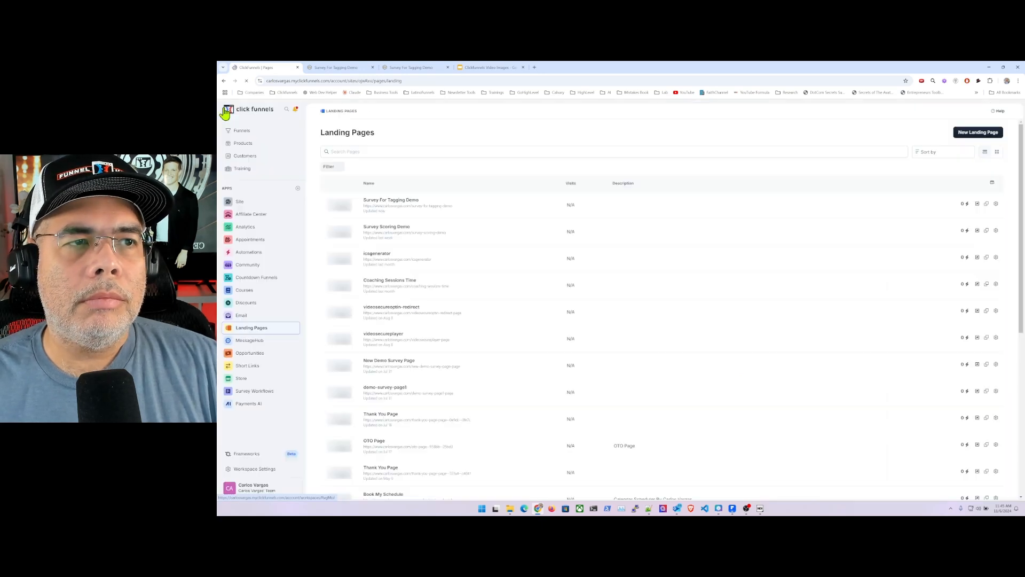
left_click(251, 256)
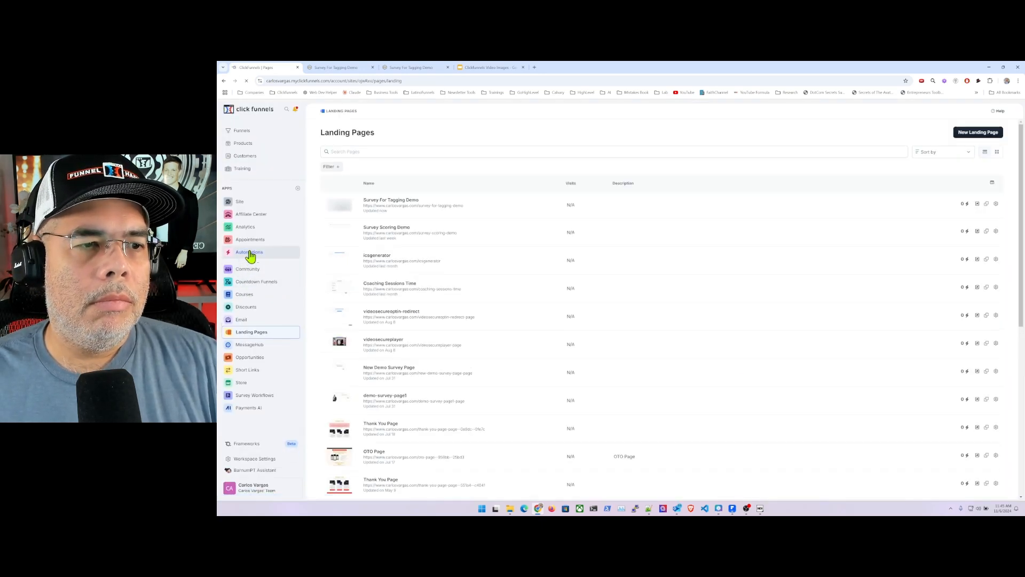
left_click(268, 266)
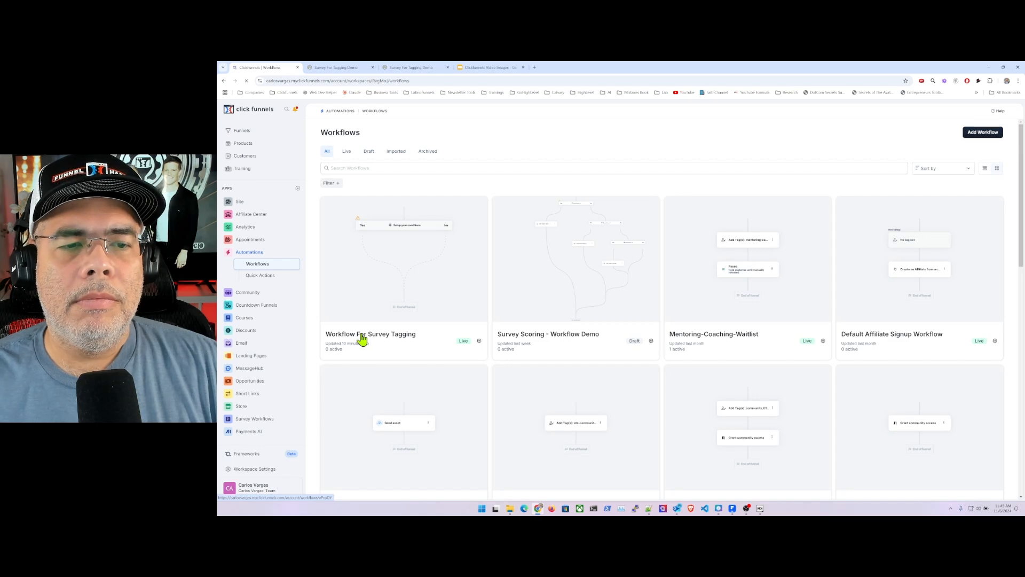
left_click(362, 339)
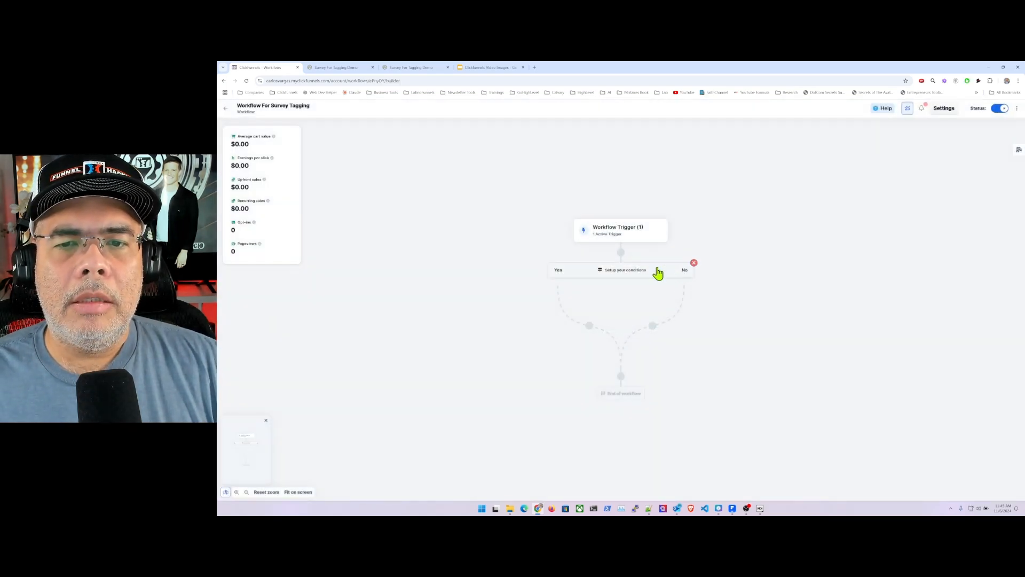
left_click(691, 263)
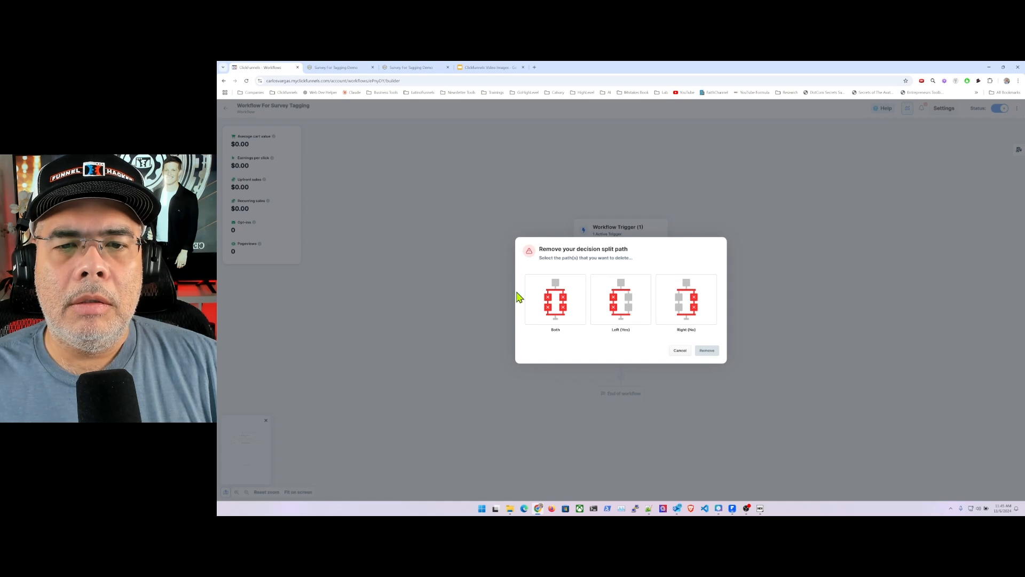
left_click(539, 299)
left_click(705, 353)
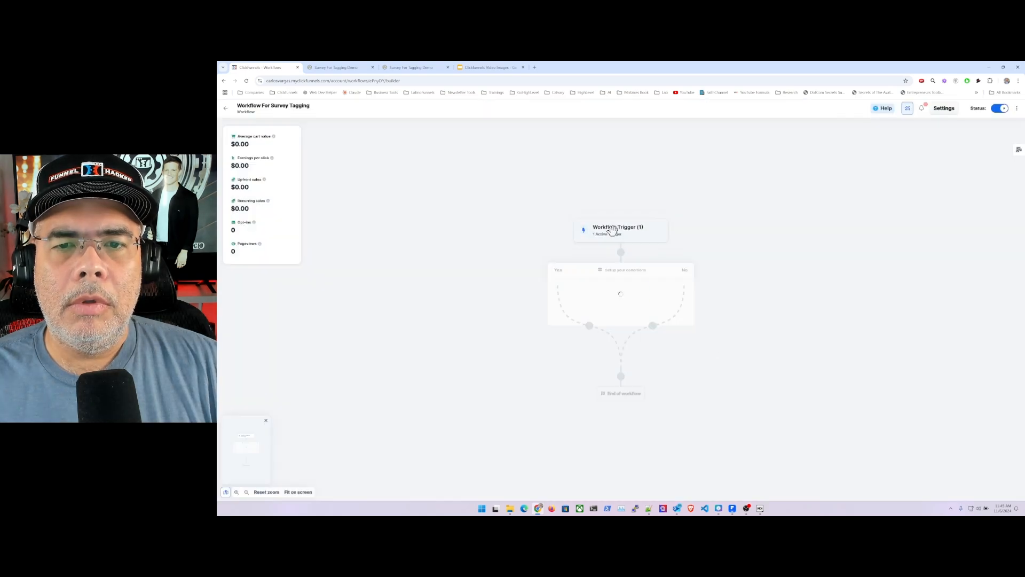
- Change the workflow's Survey Completed trigger to use the survey Survey Favorite Food Tagging, keep it active and save the changes
left_click(628, 292)
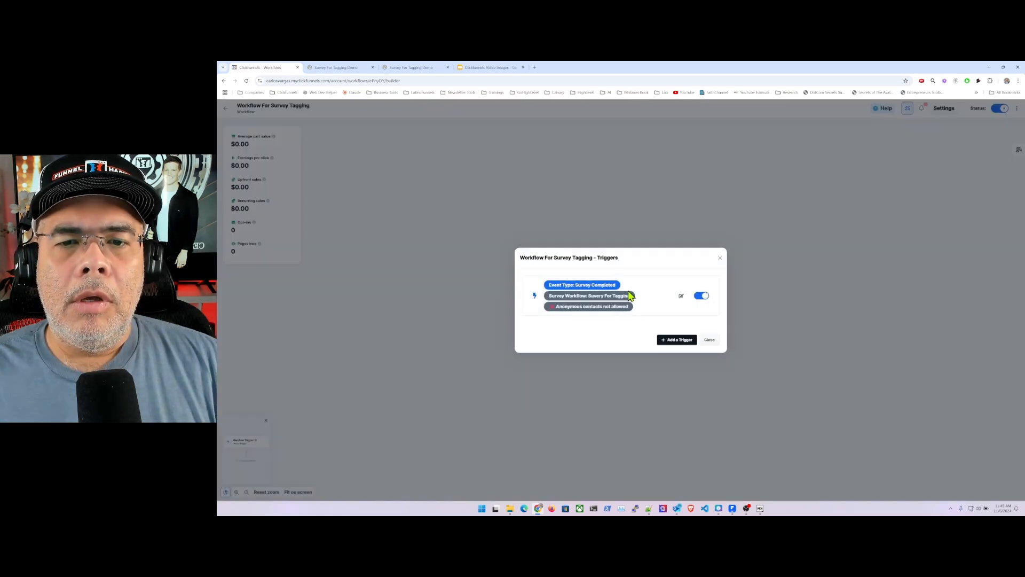
left_click(681, 297)
left_click(539, 277)
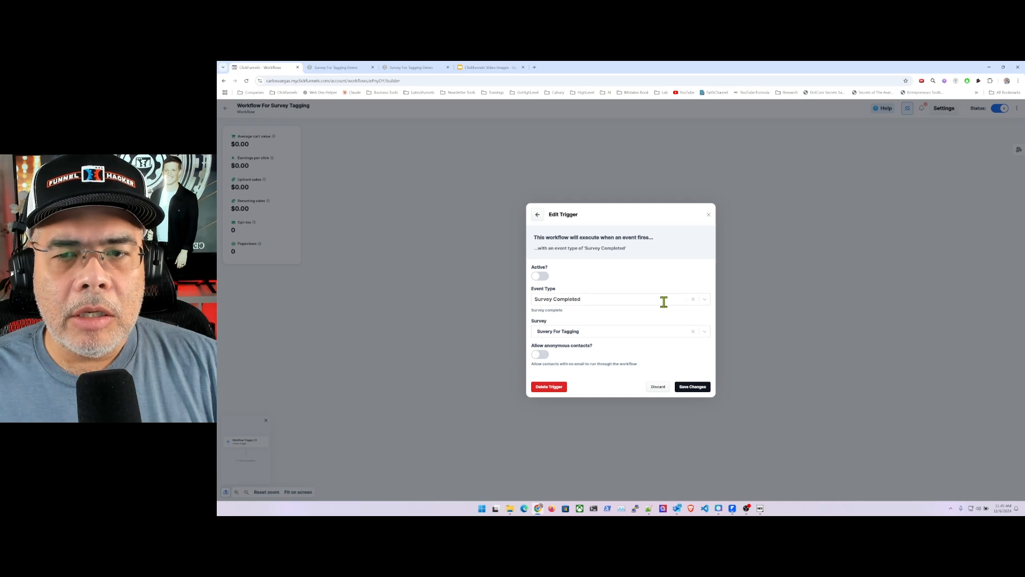
left_click(702, 334)
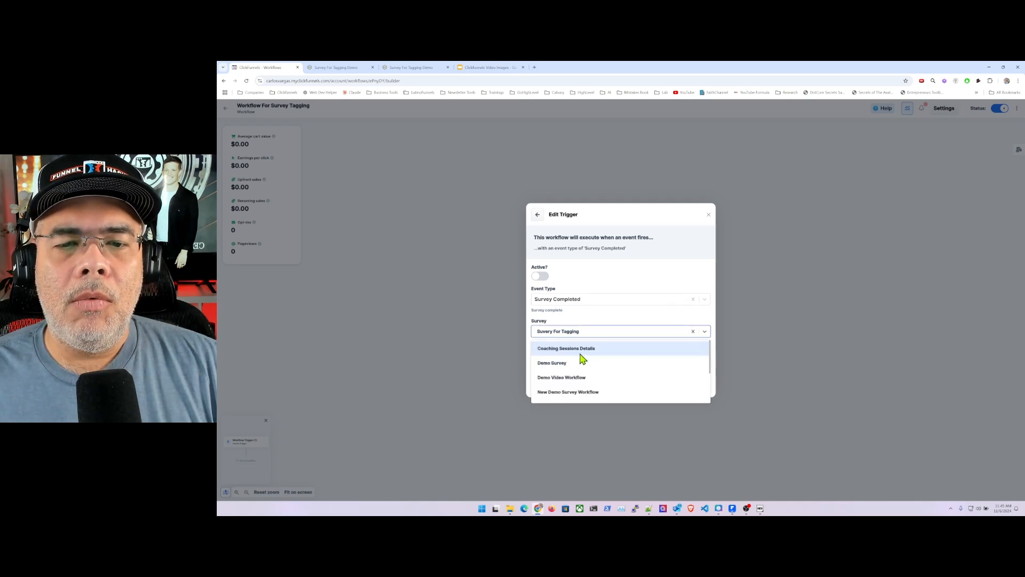
scroll(597, 363, "down", 1)
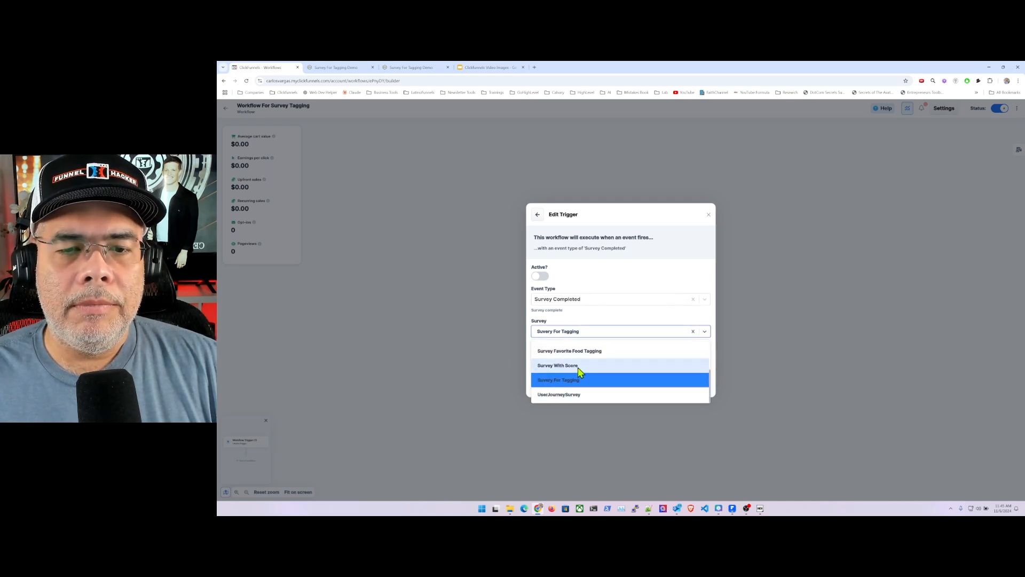
left_click(547, 353)
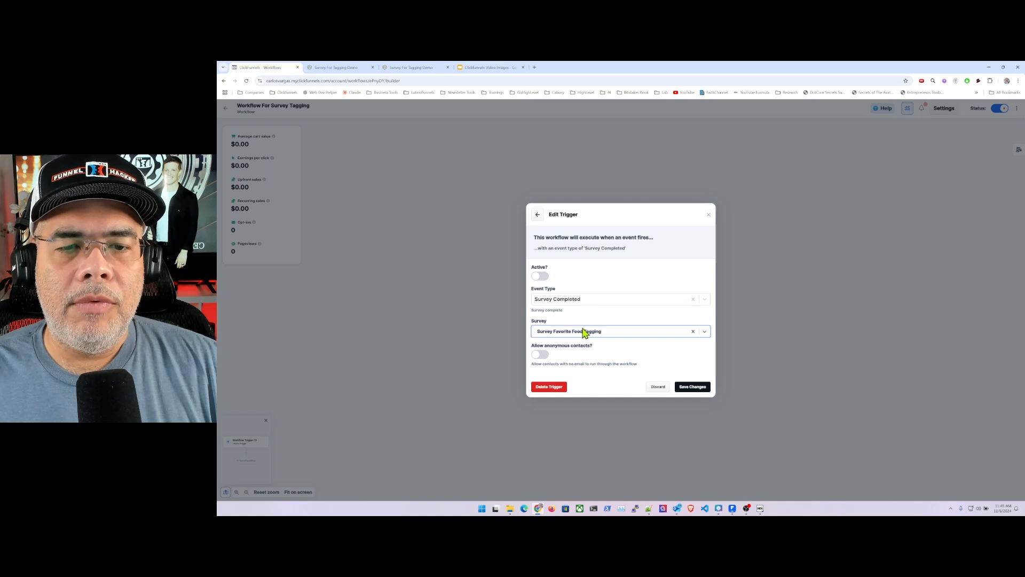
left_click(540, 277)
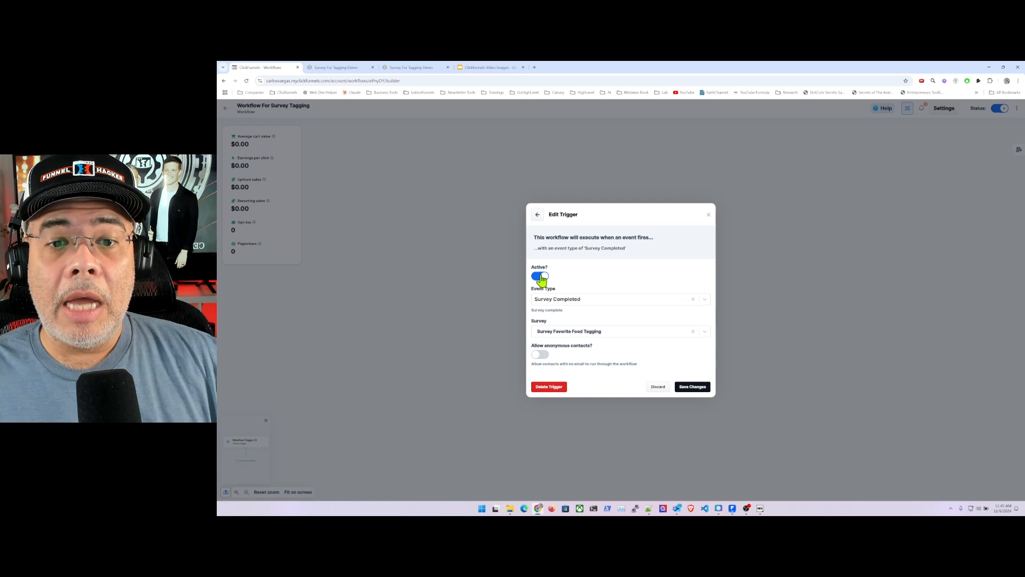
left_click(697, 387)
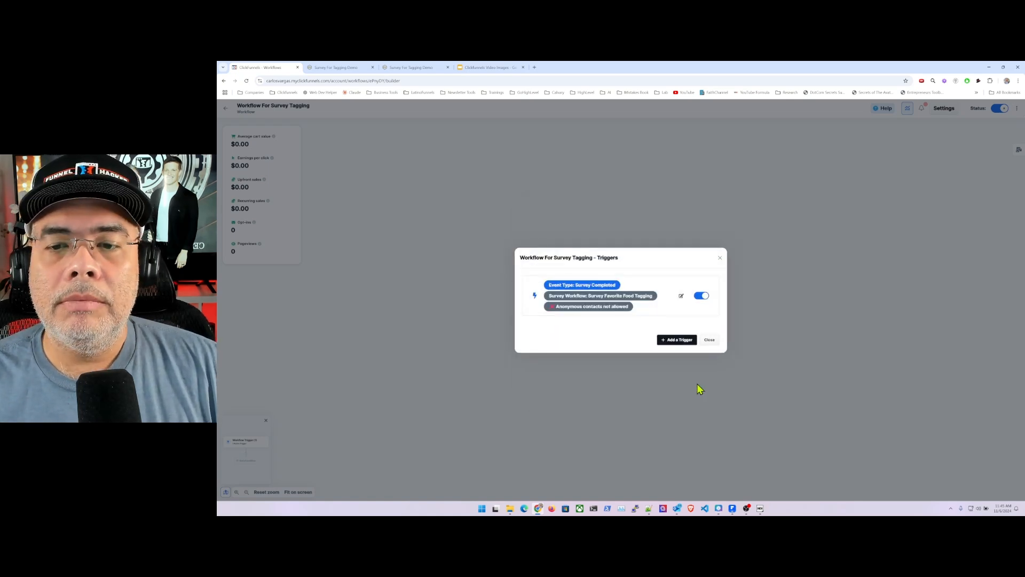
left_click(709, 339)
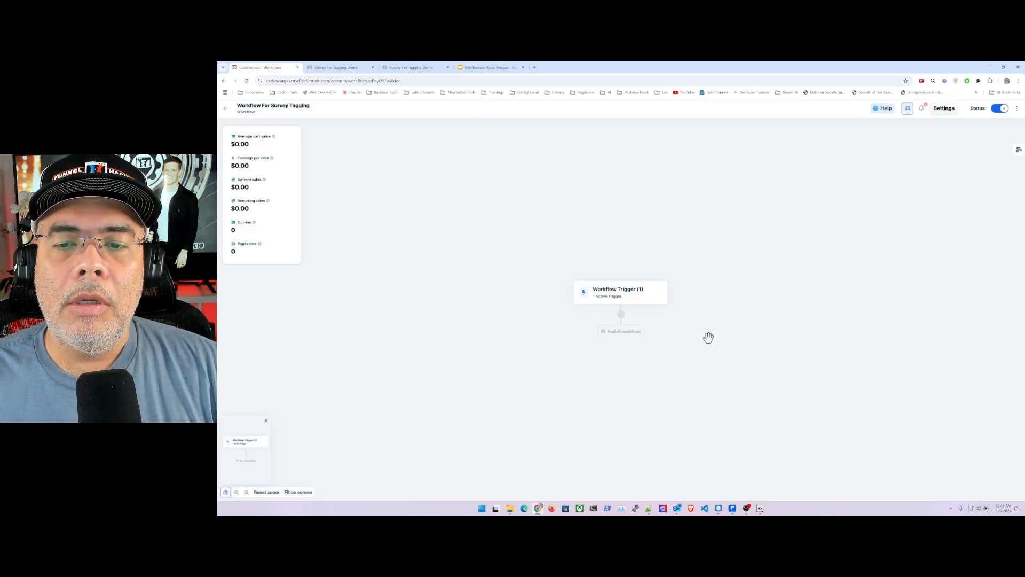
- Add a conditional split path after the workflow trigger with the filter FavFoodTagging is Pizza, and submit it
left_click(619, 317)
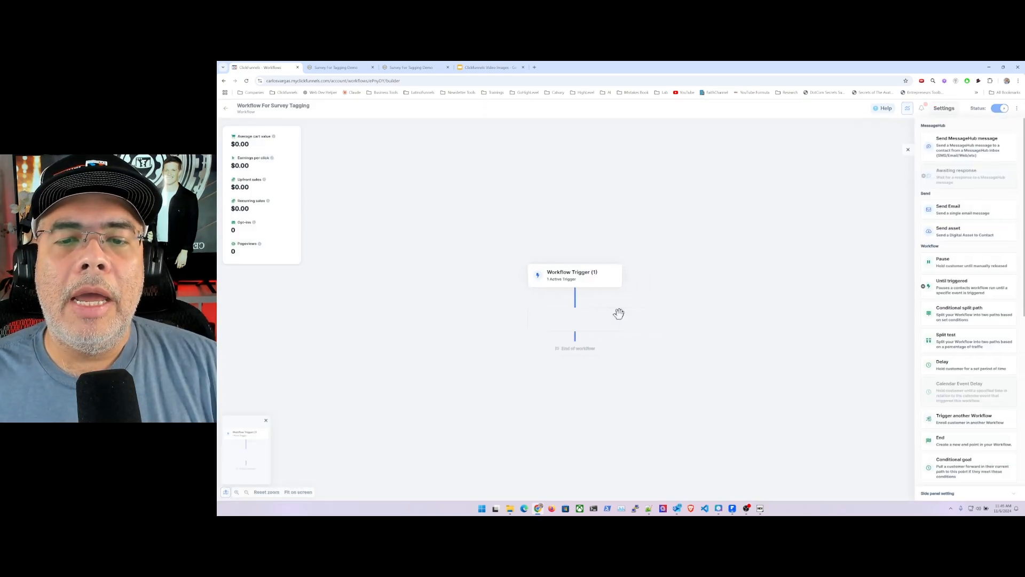
left_click(965, 310)
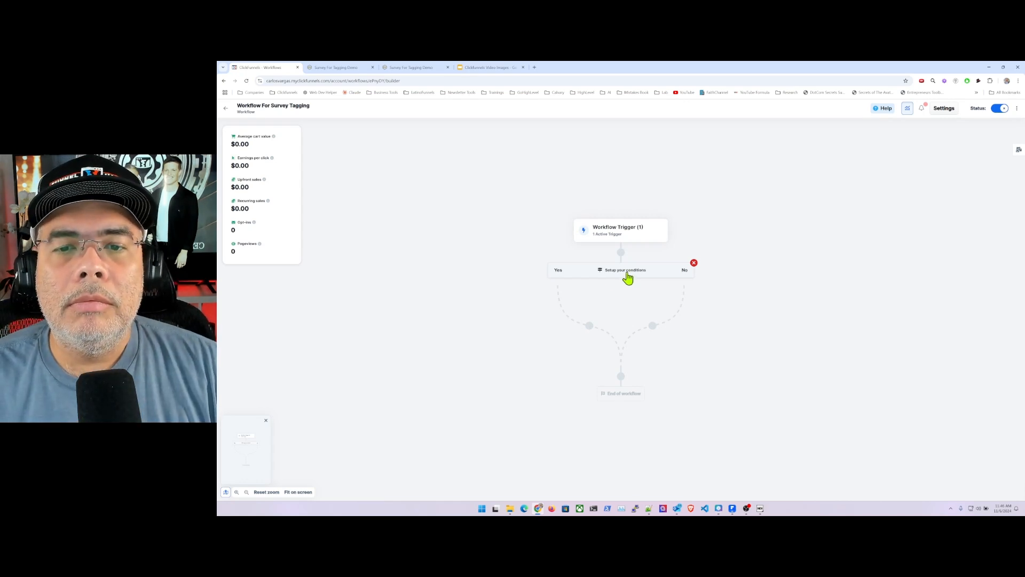
left_click(626, 271)
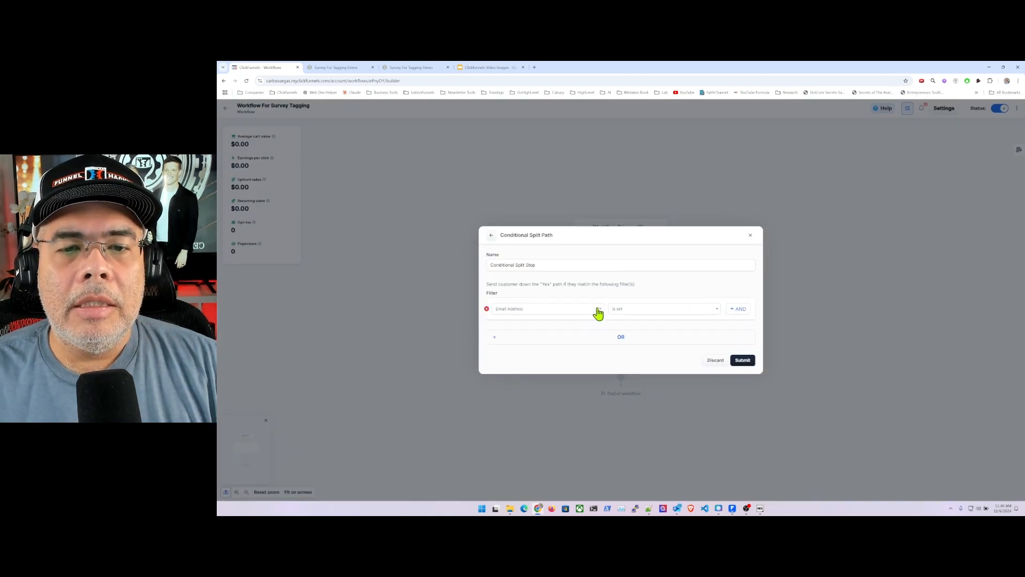
left_click(596, 312)
scroll(535, 344, "down", 3)
scroll(535, 343, "down", 6)
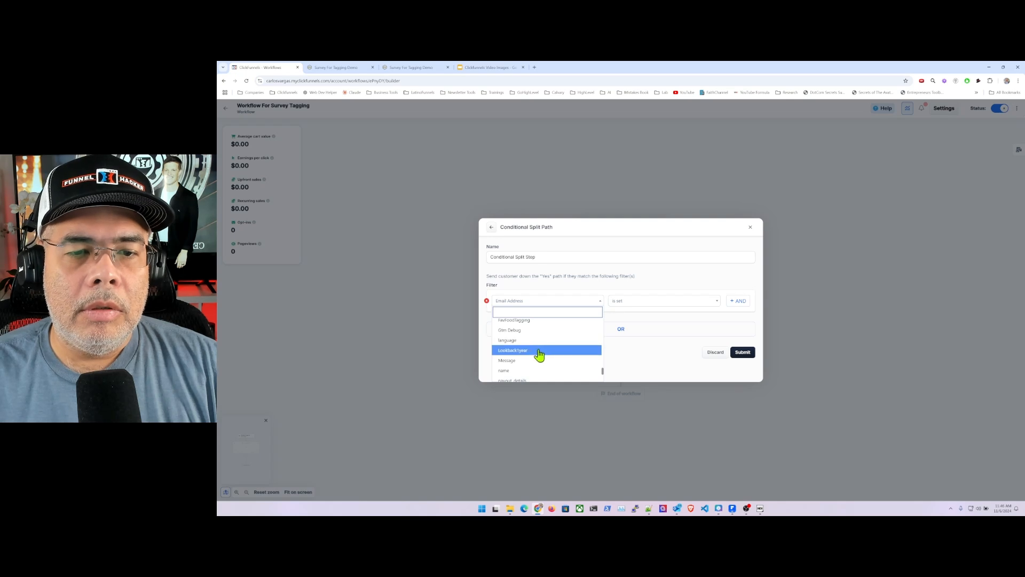
type("fa")
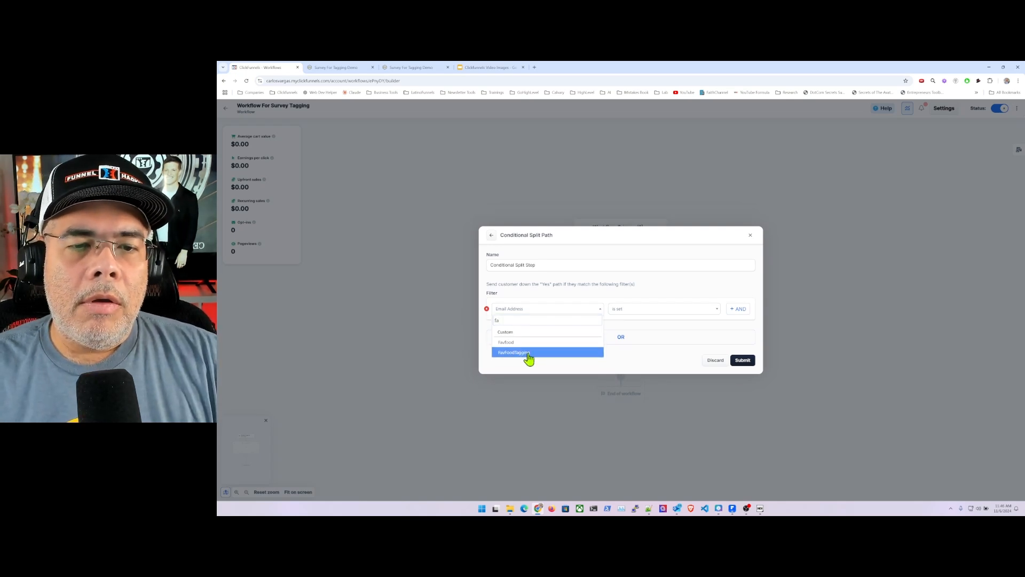
left_click(529, 354)
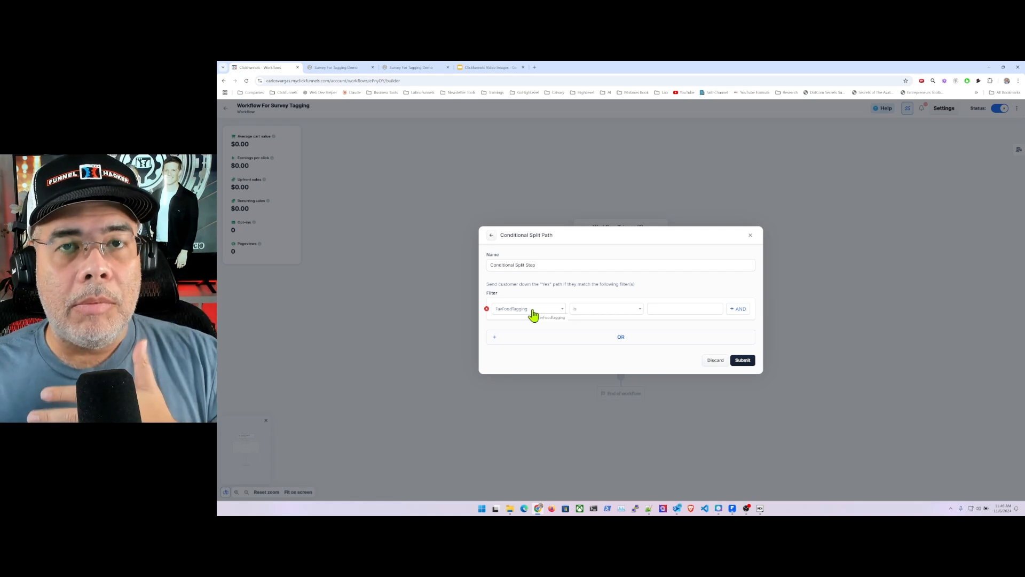
left_click(678, 308)
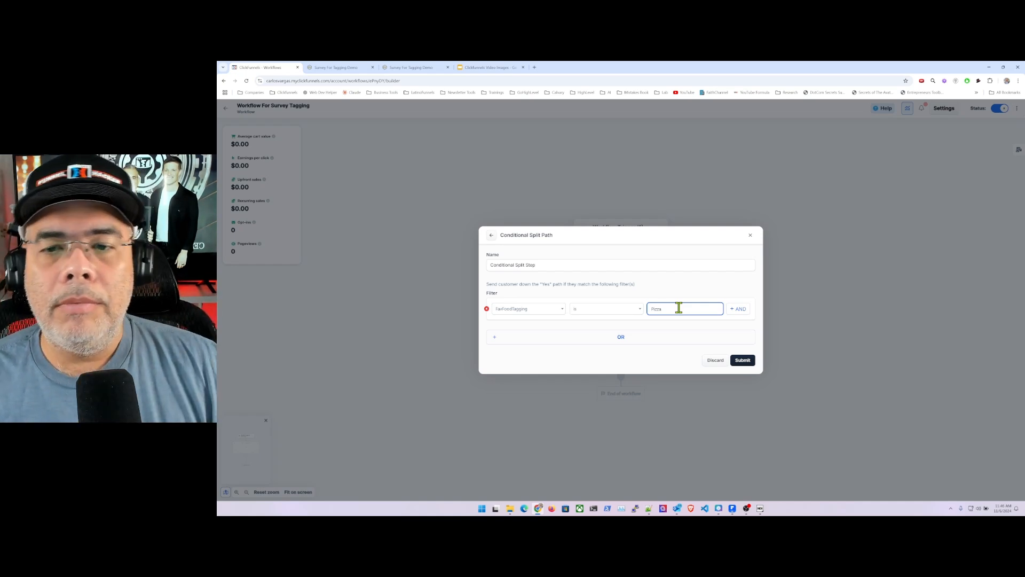
left_click(747, 360)
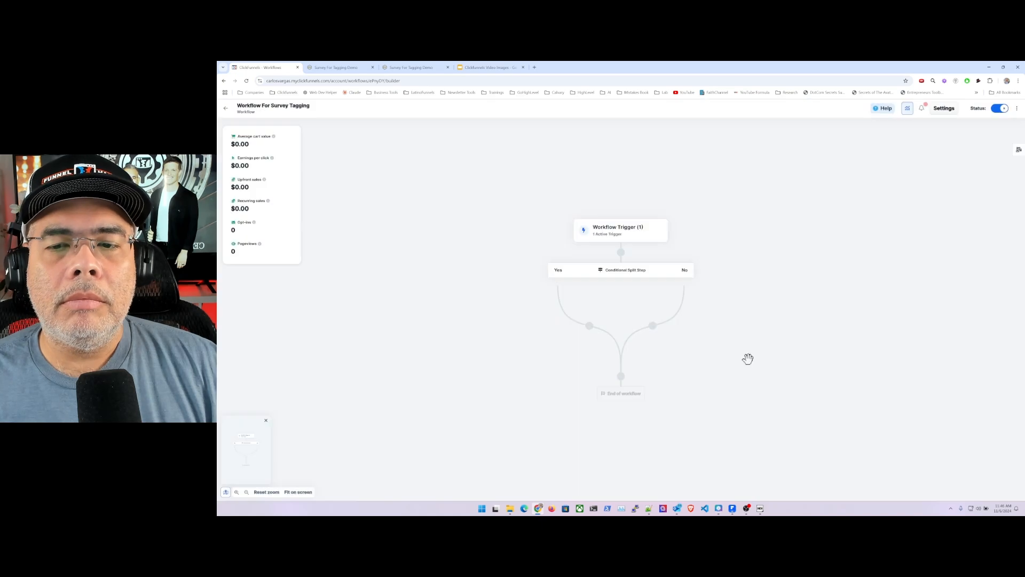
- Rename the conditional split step "FavFoodTagging = Pizza" and submit the change
mouse_move(618, 278)
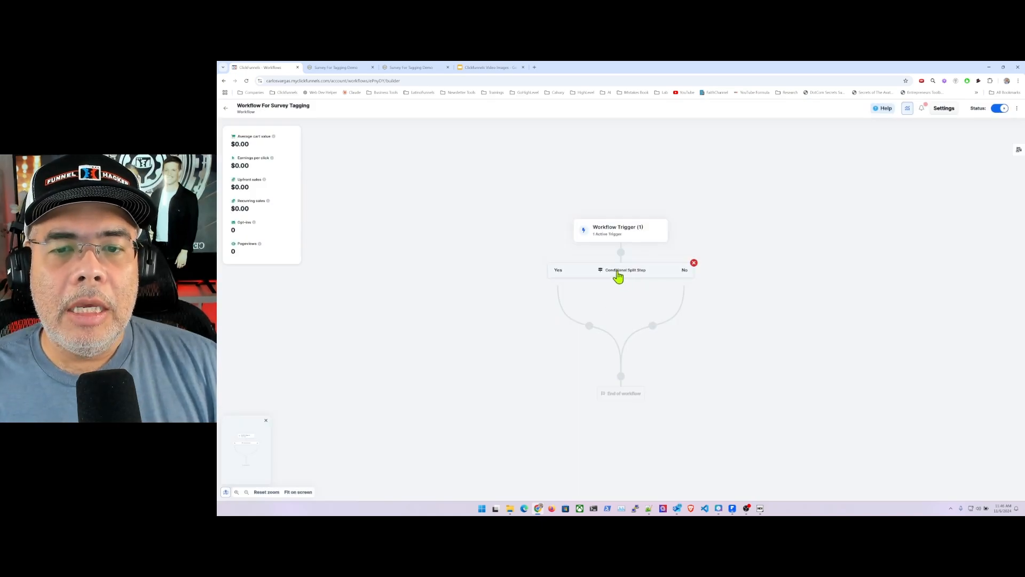
left_click(624, 274)
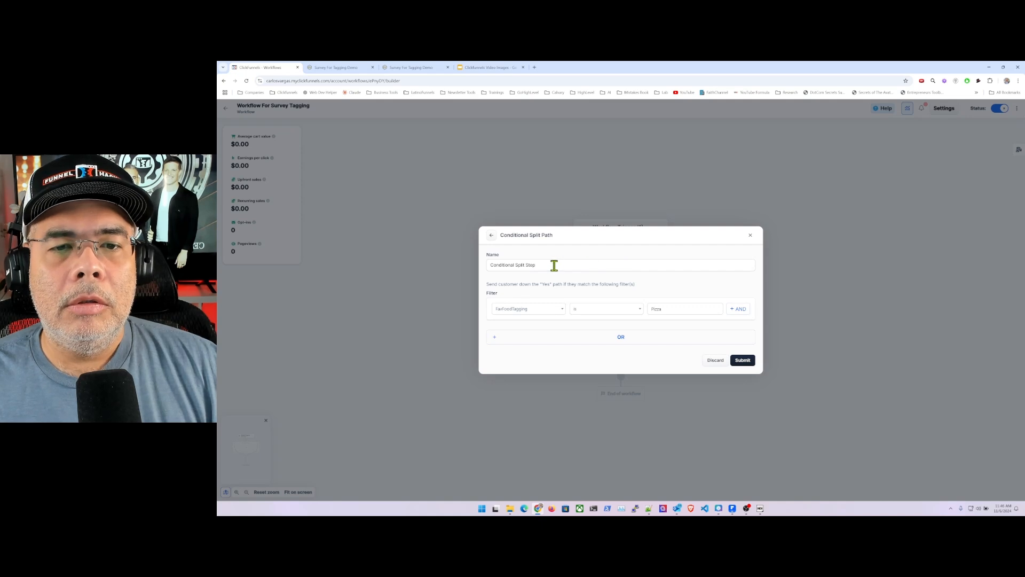
left_click_drag(554, 265, 488, 264)
key("BackSpace")
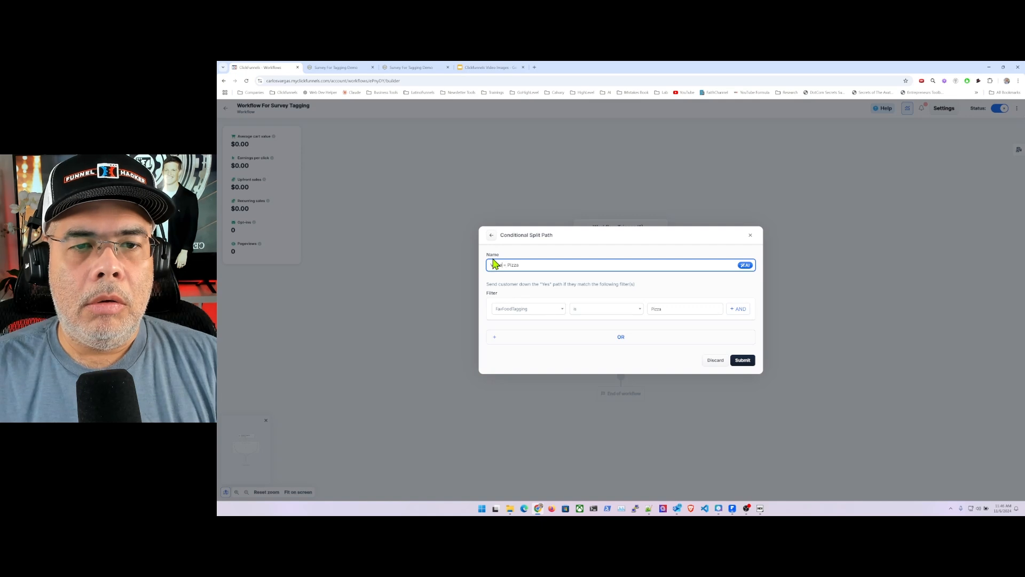
key("BackSpace")
key("BackSpace")
key("BackSpace")
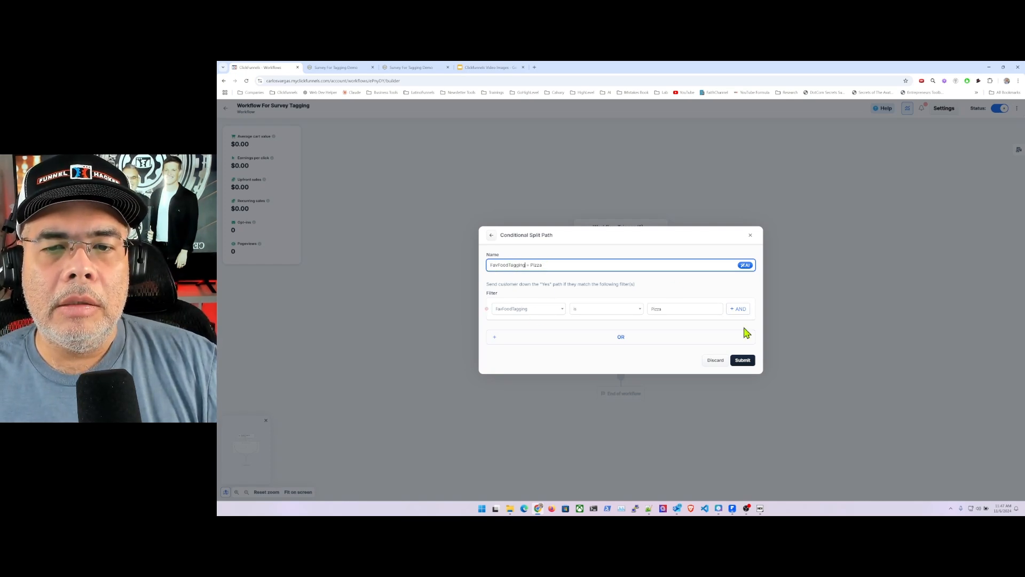
left_click(743, 360)
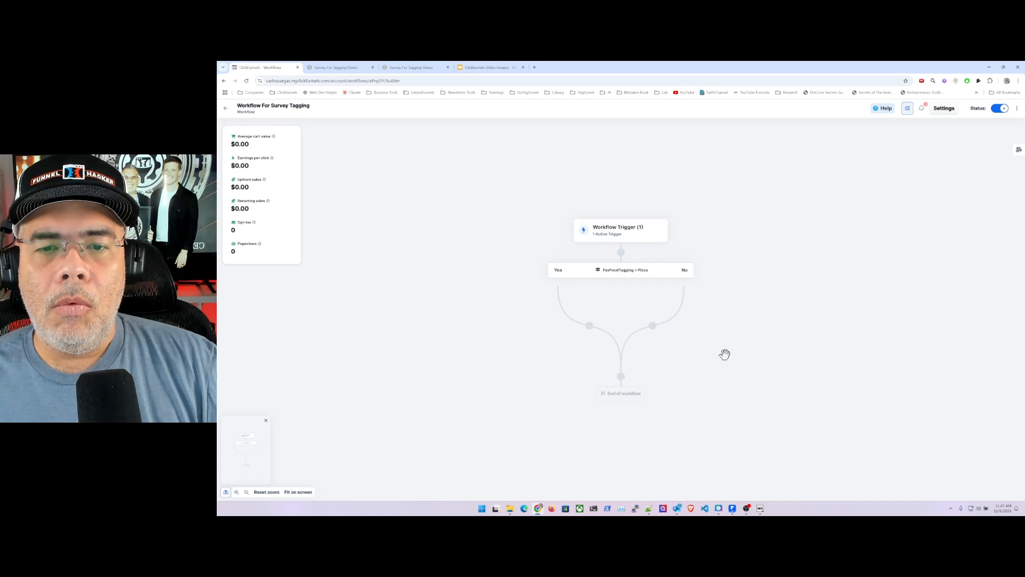
- Add a Tag contact step on the Yes path of the Pizza split that adds the tag PizzaLovers, and create it
left_click(590, 327)
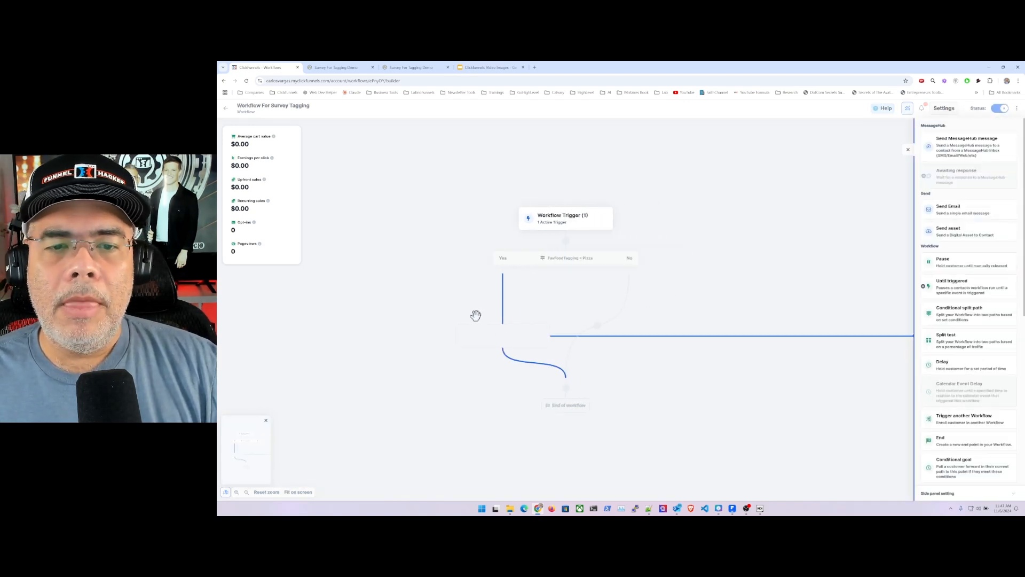
scroll(961, 392, "down", 3)
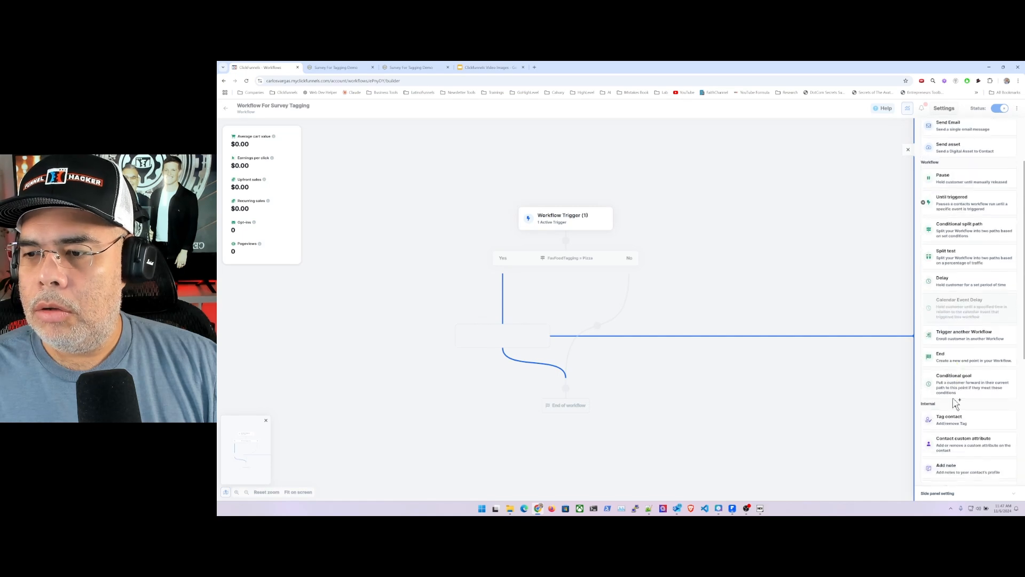
left_click(962, 356)
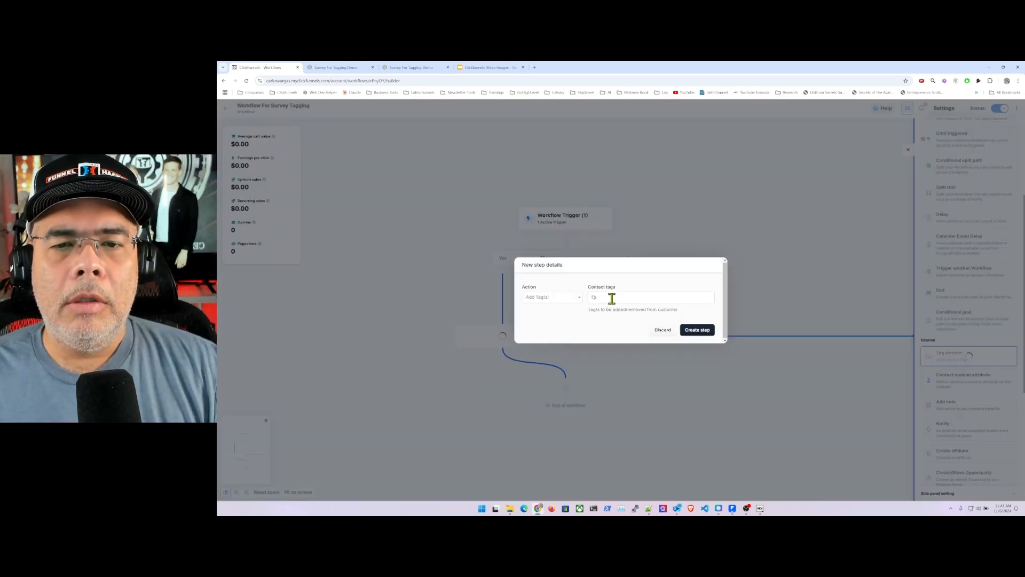
left_click(612, 298)
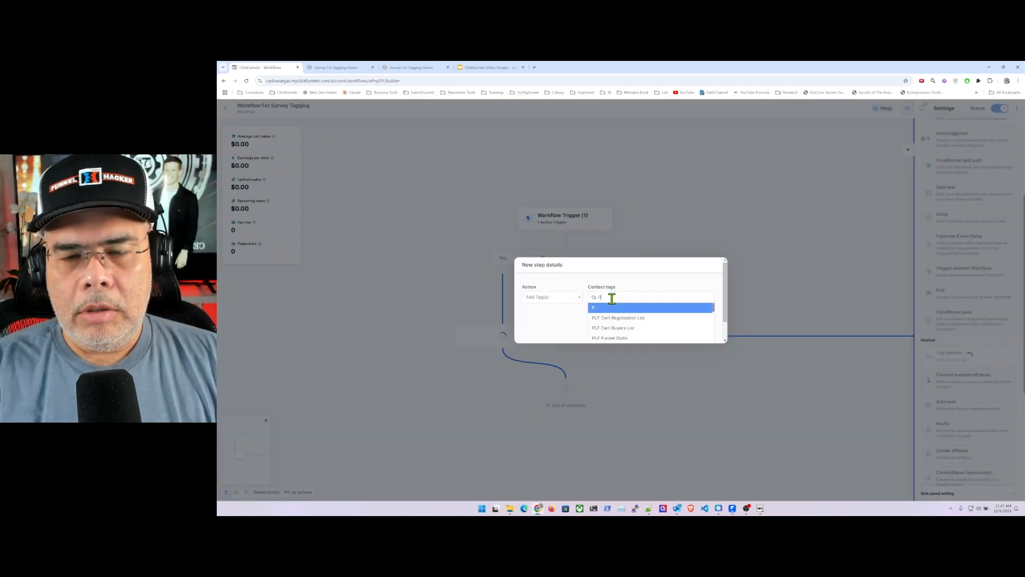
type("Pizza")
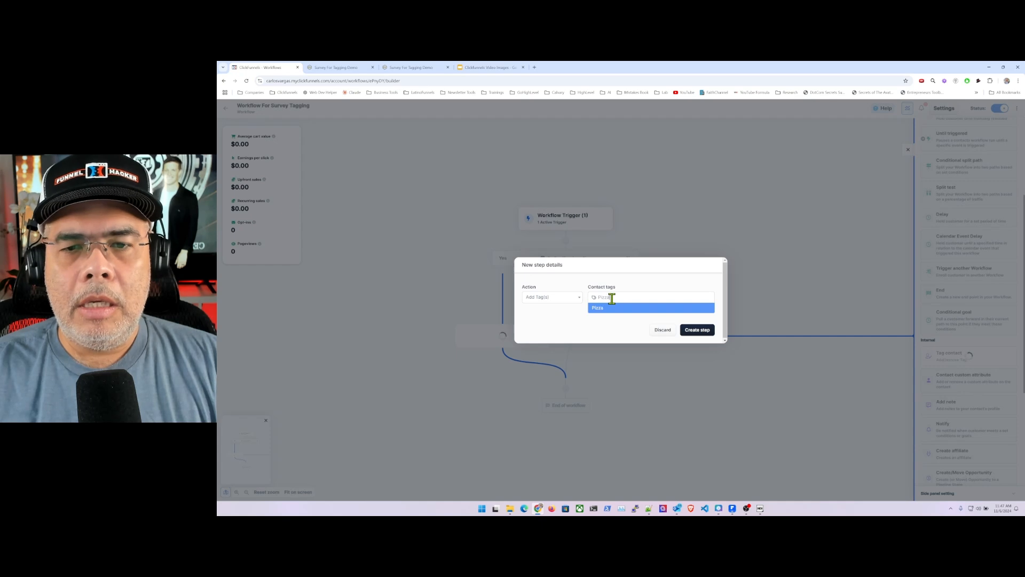
type("Lovers")
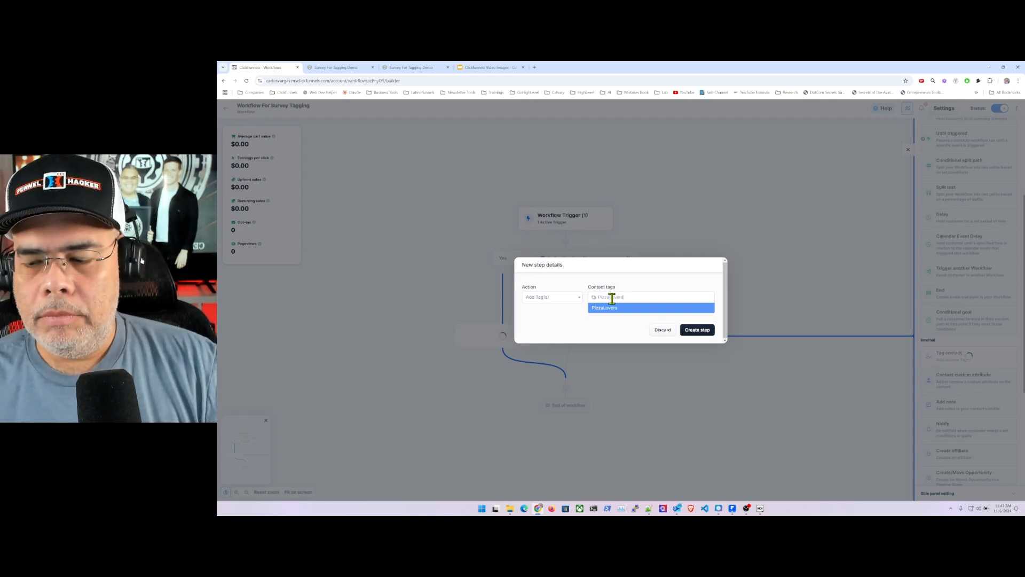
key("Return")
left_click(699, 329)
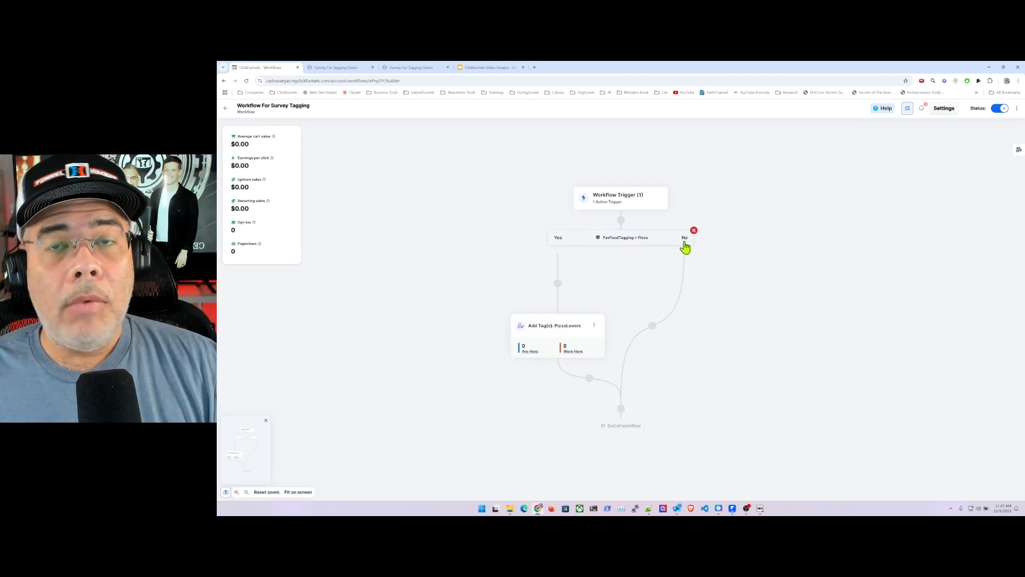
- Add a conditional split path on the No path of the Pizza split and name it "FavFoodTagging = Burgers"
left_click(653, 327)
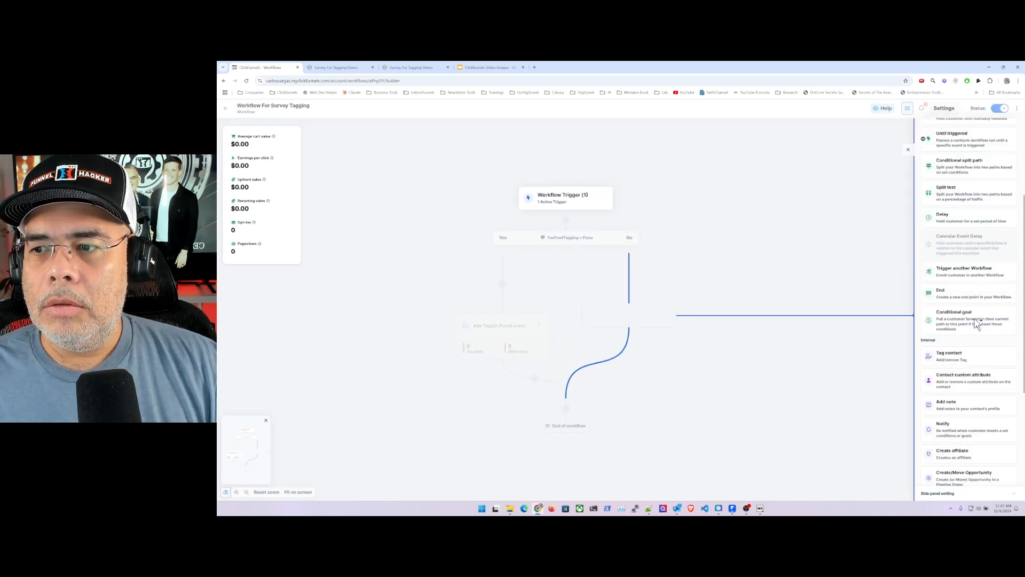
left_click(964, 166)
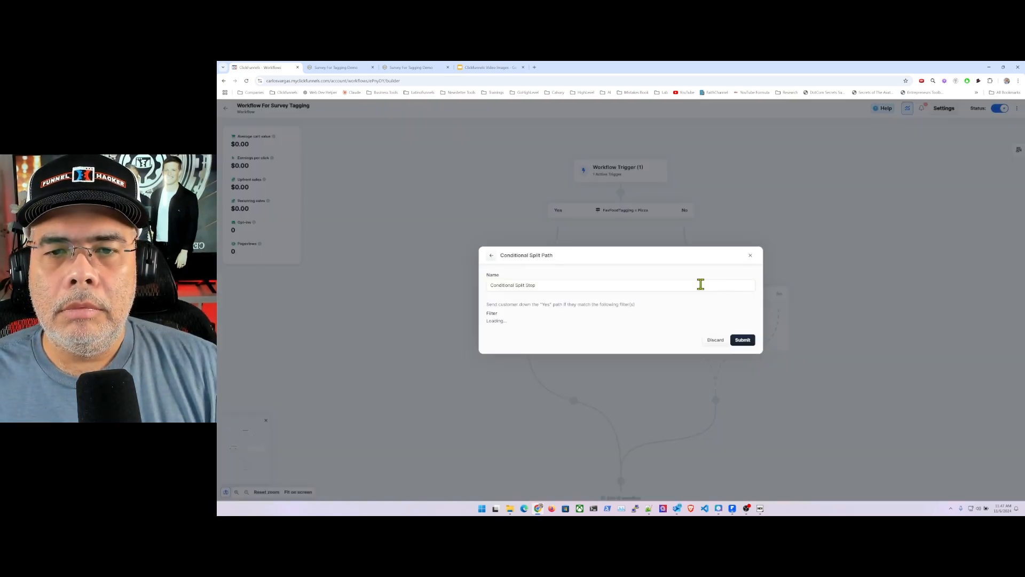
left_click_drag(546, 264, 481, 268)
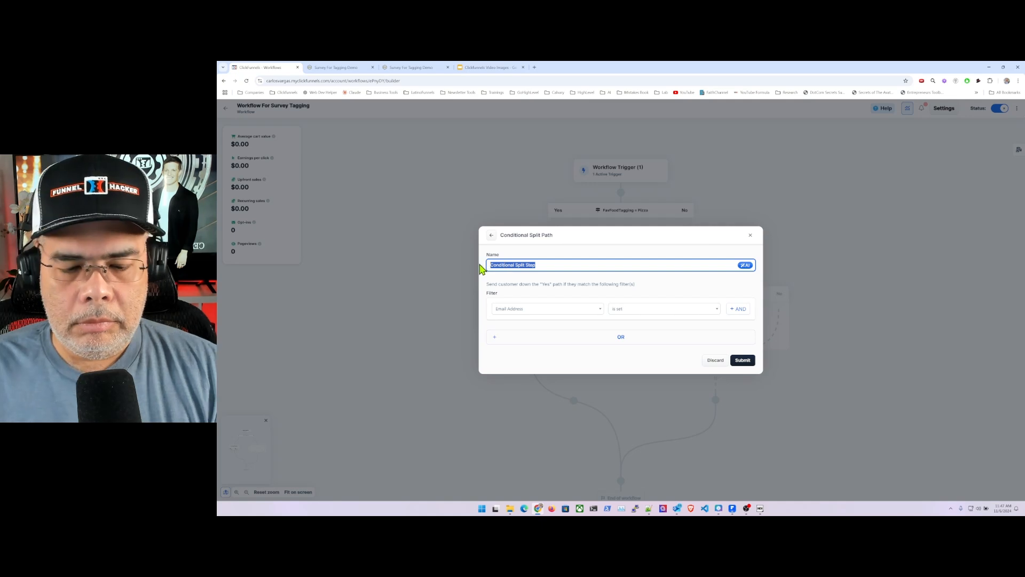
type("FavFoodTagging = Burgers")
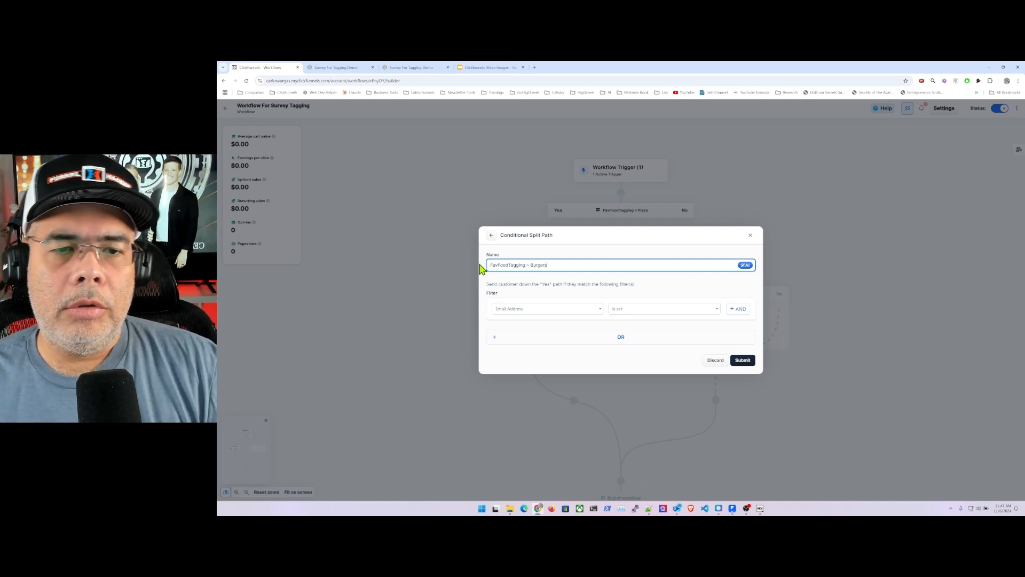
- Set the Burgers split's filter to FavFoodTagging is Burgers and submit it
left_click(569, 309)
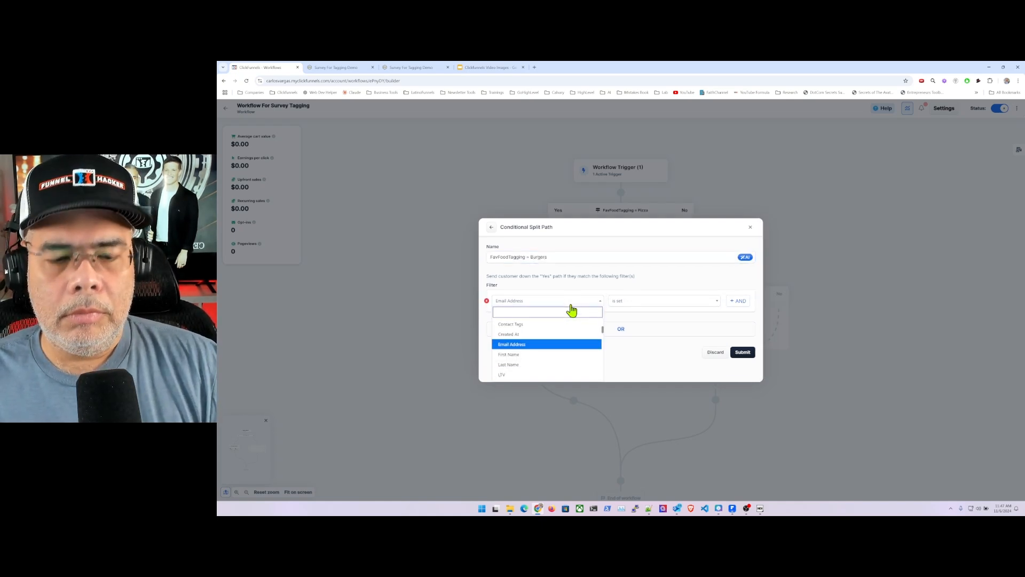
type("a")
key("BackSpace")
type("fav")
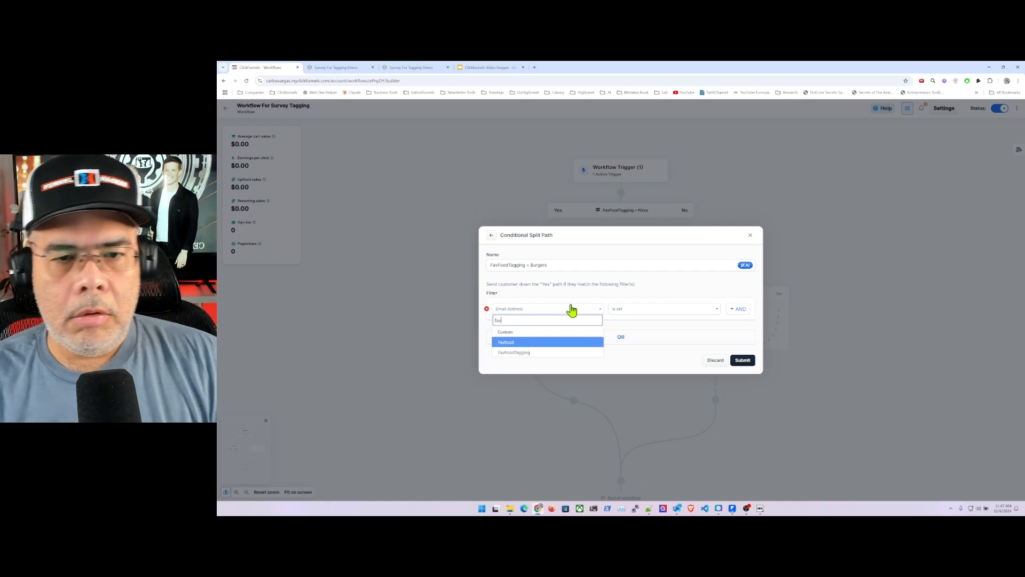
key("Down")
key("Return")
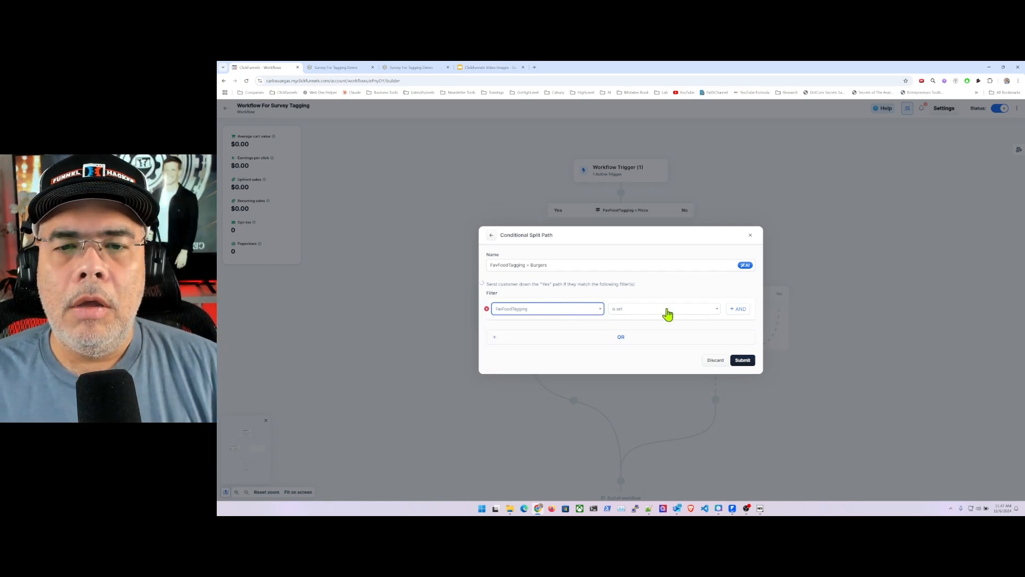
left_click(676, 309)
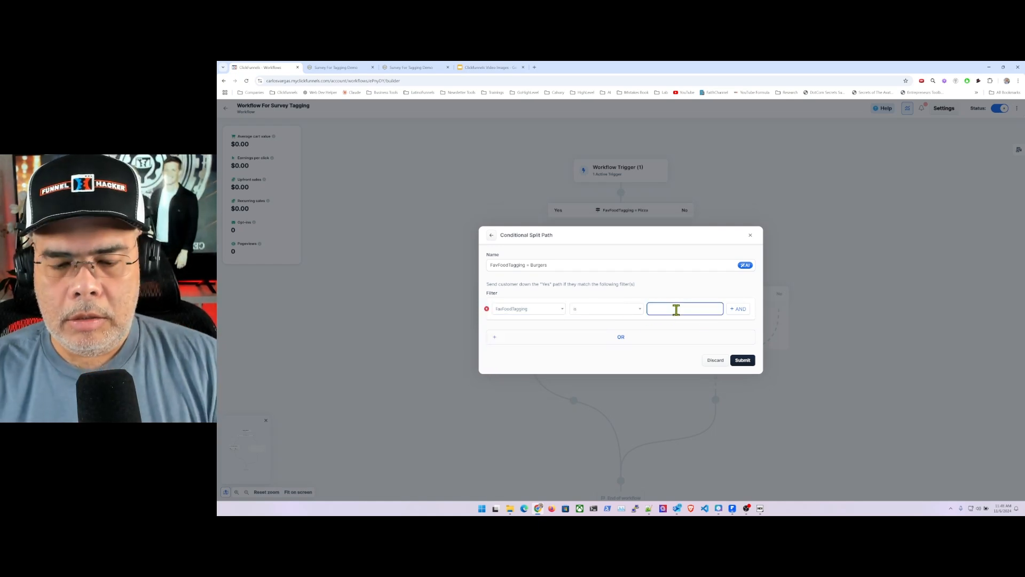
type("Burgers")
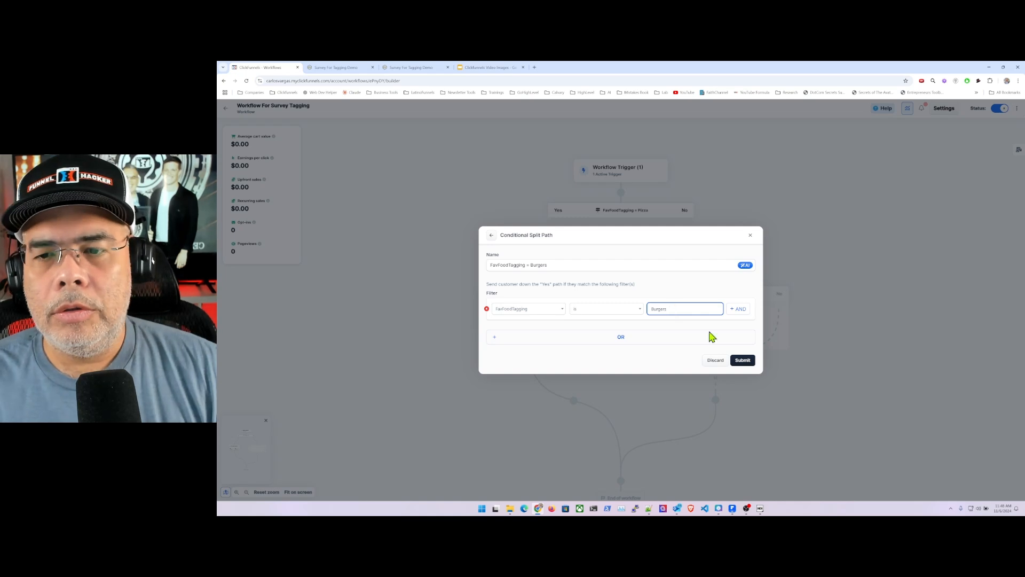
left_click(742, 361)
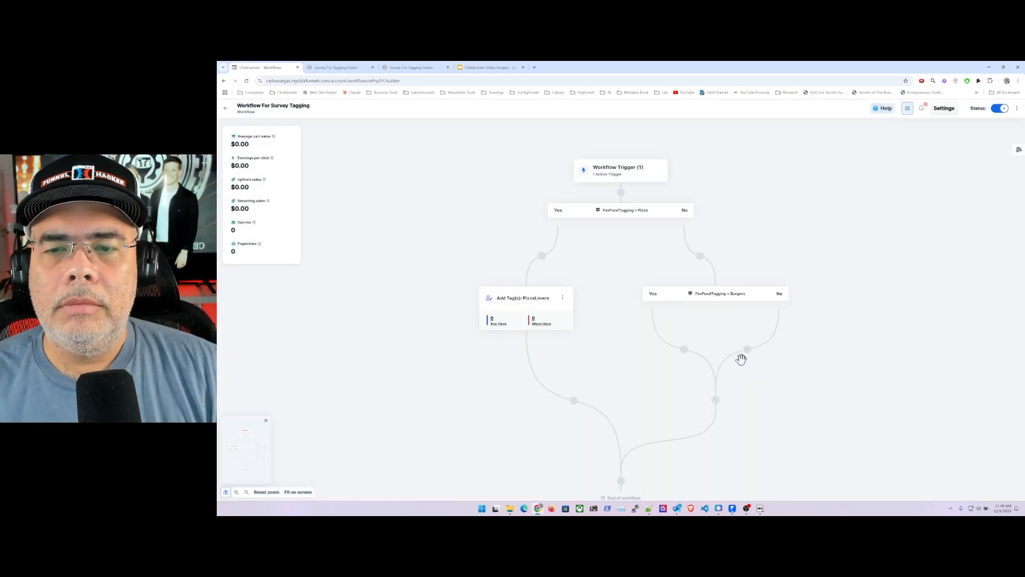
- Add a Tag contact step on the Yes path of the Burgers split that adds the tag BurgerLover, and create it
left_click(684, 350)
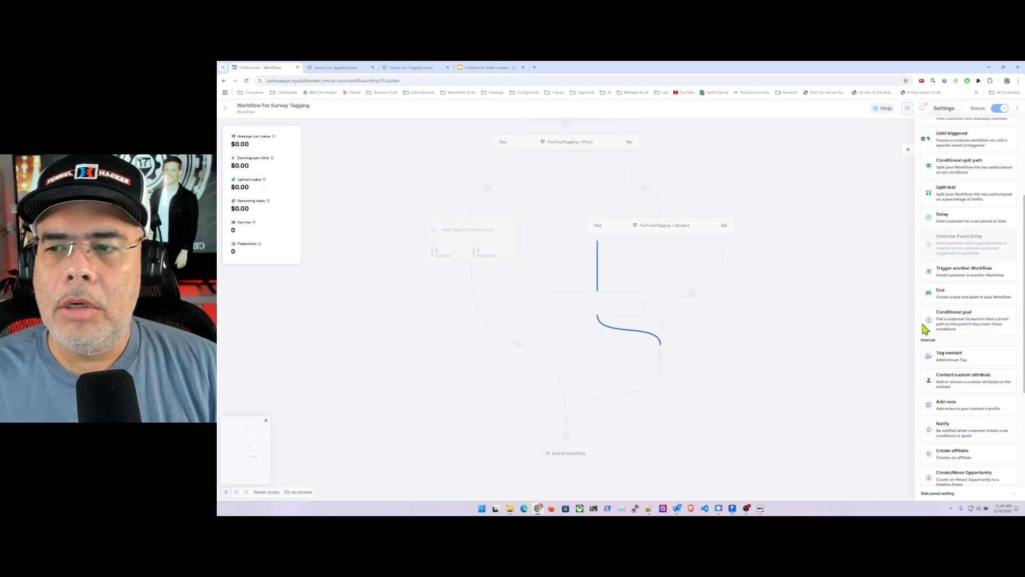
left_click(960, 355)
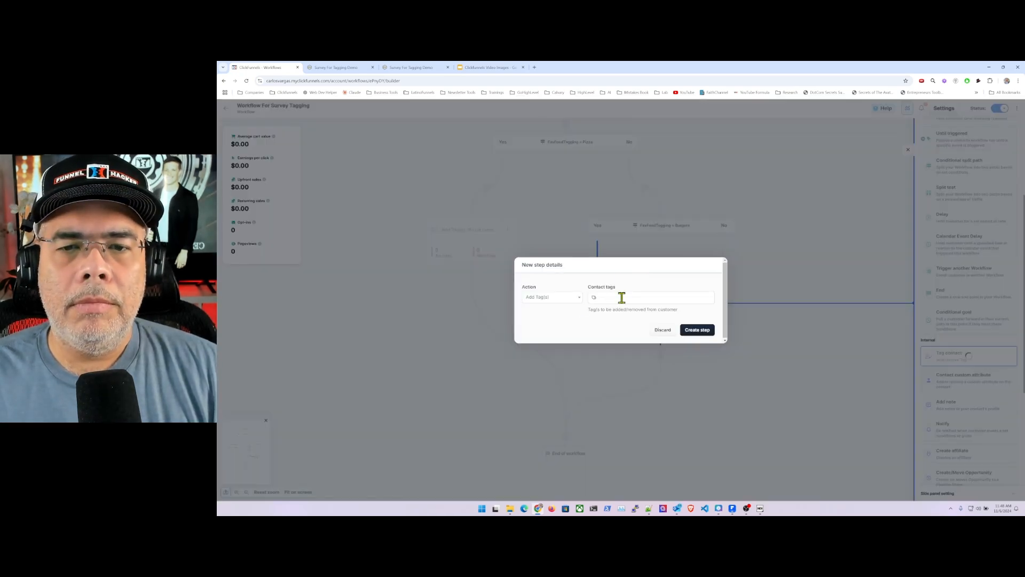
left_click(622, 297)
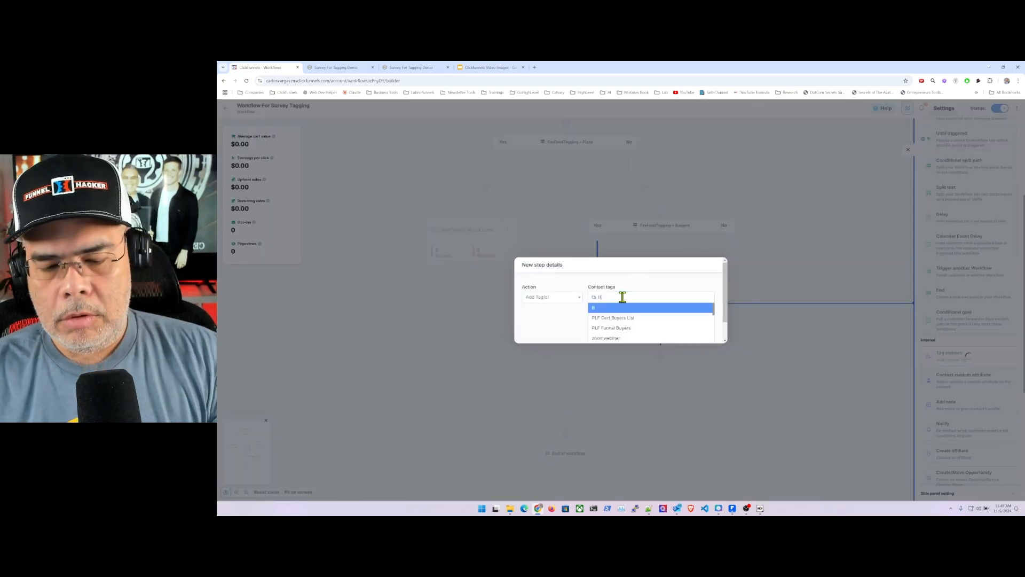
type("BurgerLover")
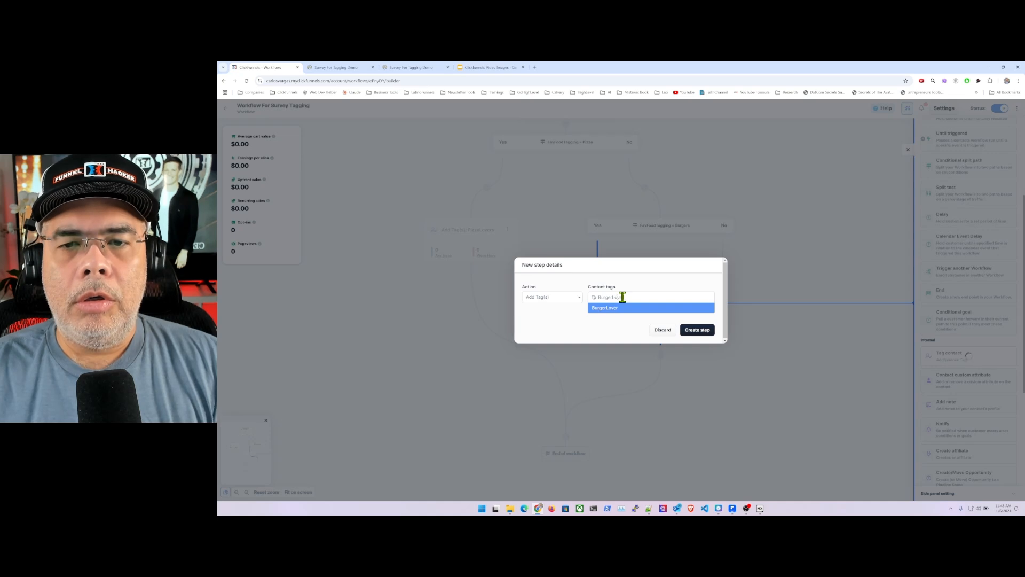
key("Return")
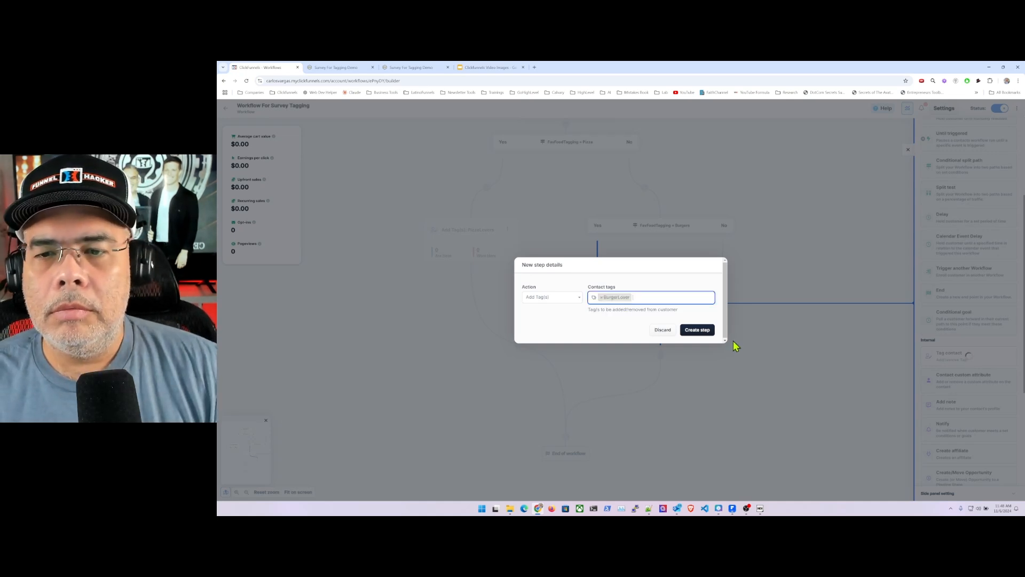
left_click(697, 330)
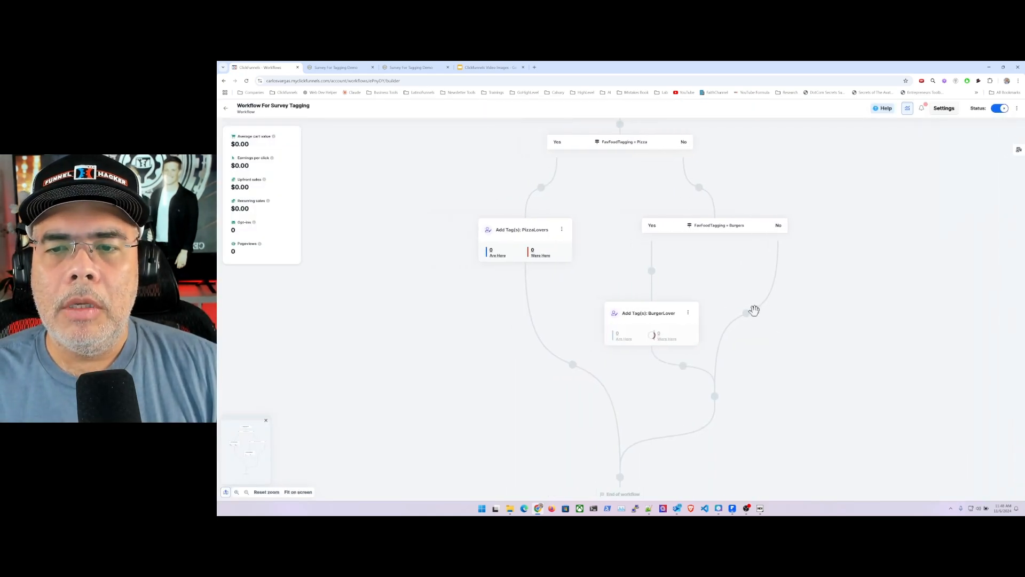
- Add a conditional split path on the No path of the Burgers split and name it "FavFoodTagging = Italian"
left_click(747, 314)
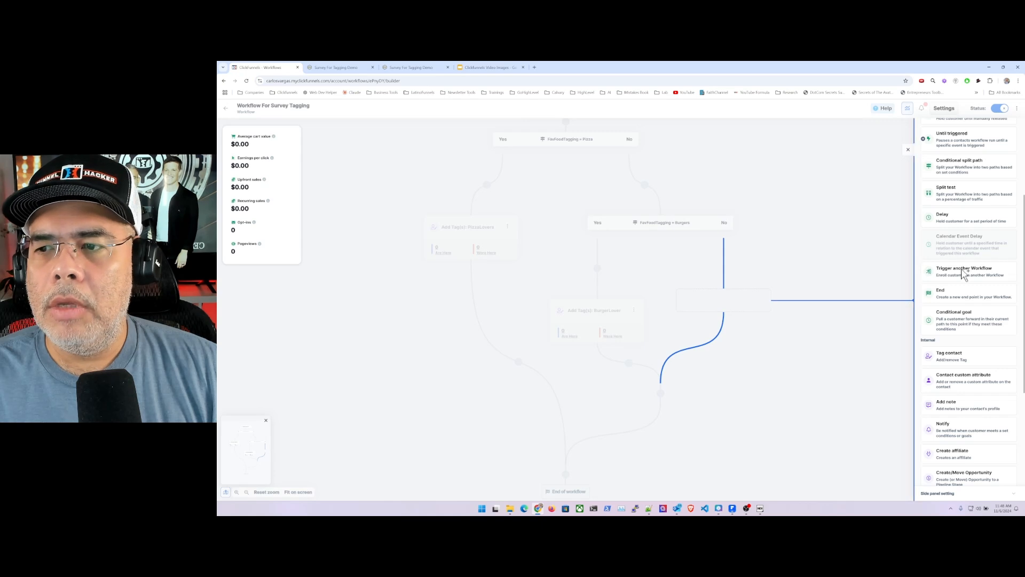
left_click(965, 163)
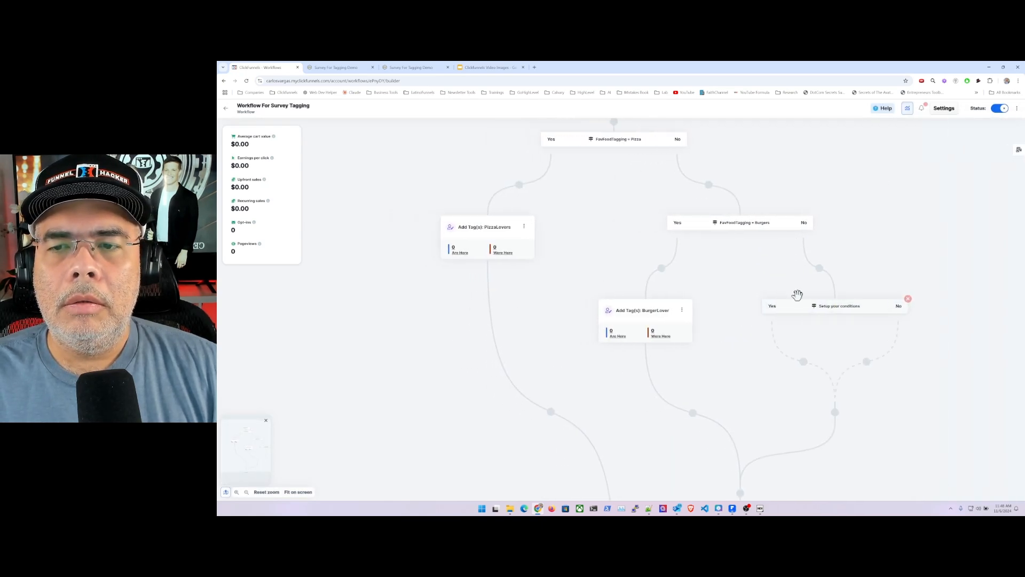
left_click(857, 309)
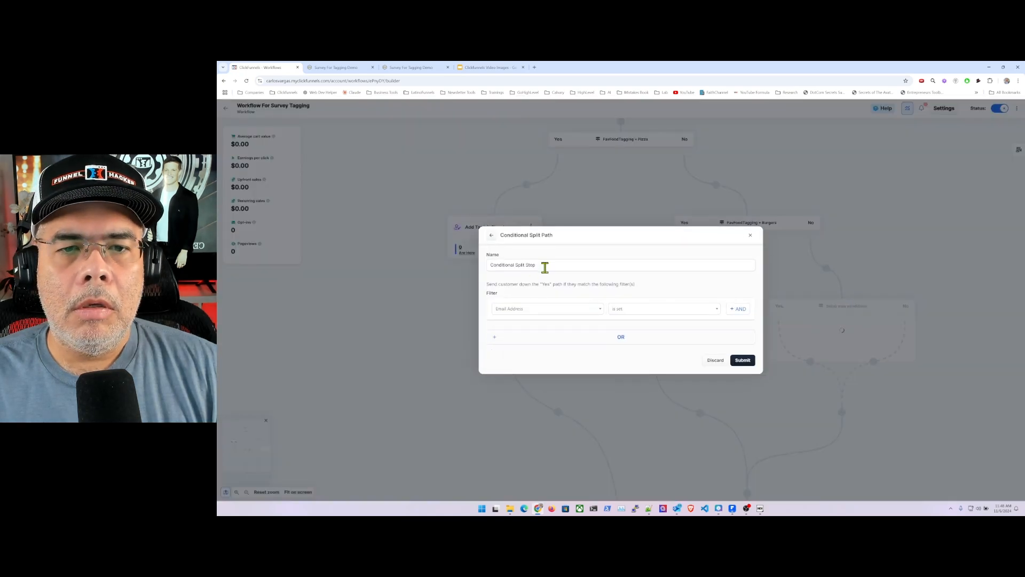
triple_click(545, 265)
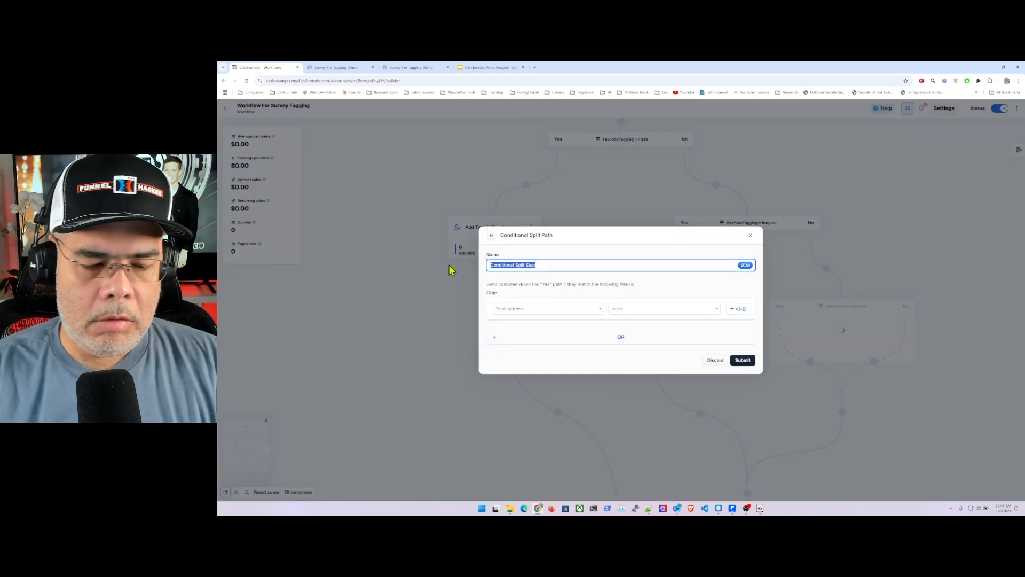
type("FavFoodTagging = Italian")
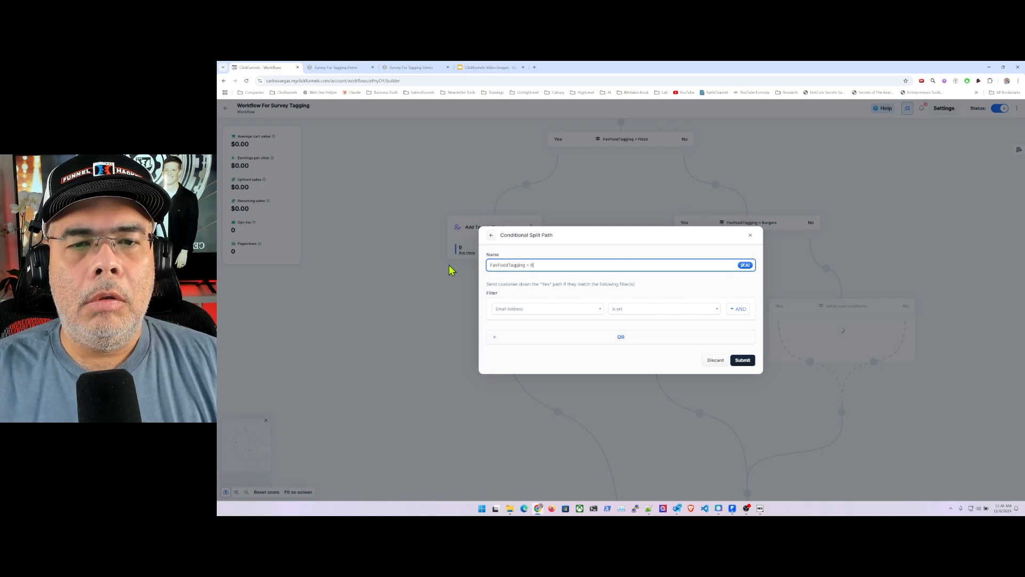
- Set the Italian split's filter to FavFoodTagging is Italian and submit it
left_click(558, 311)
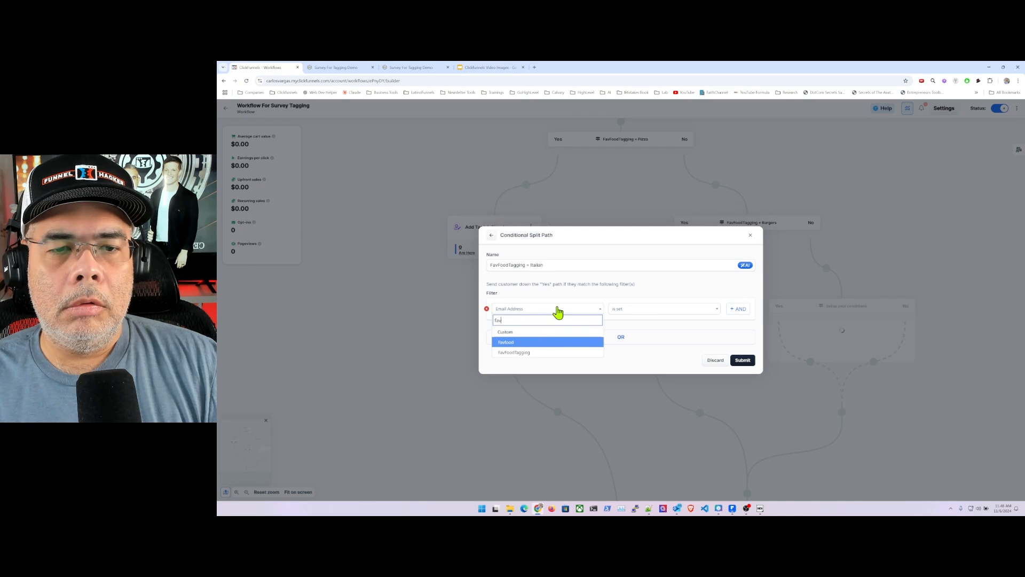
left_click(531, 348)
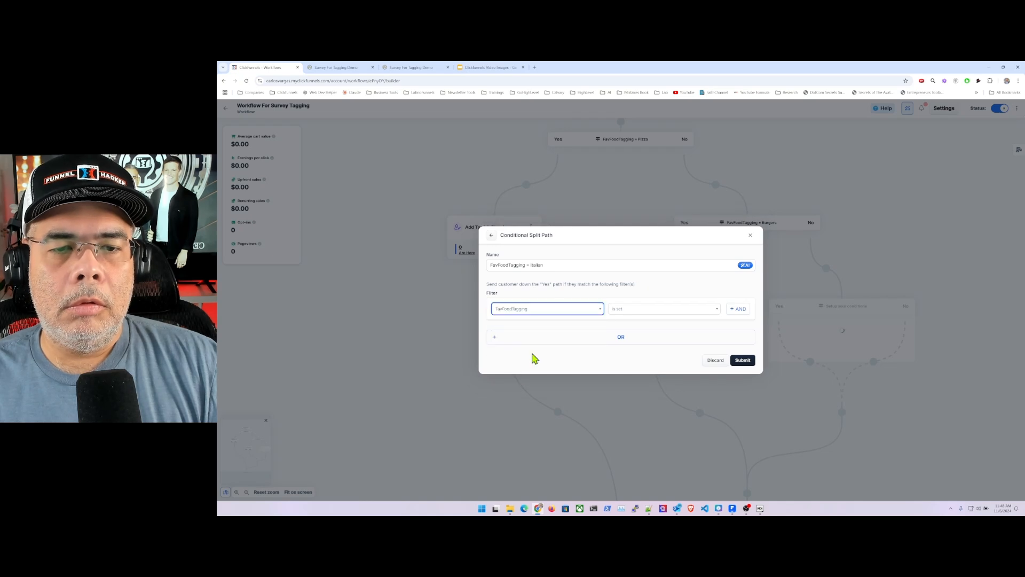
left_click(681, 309)
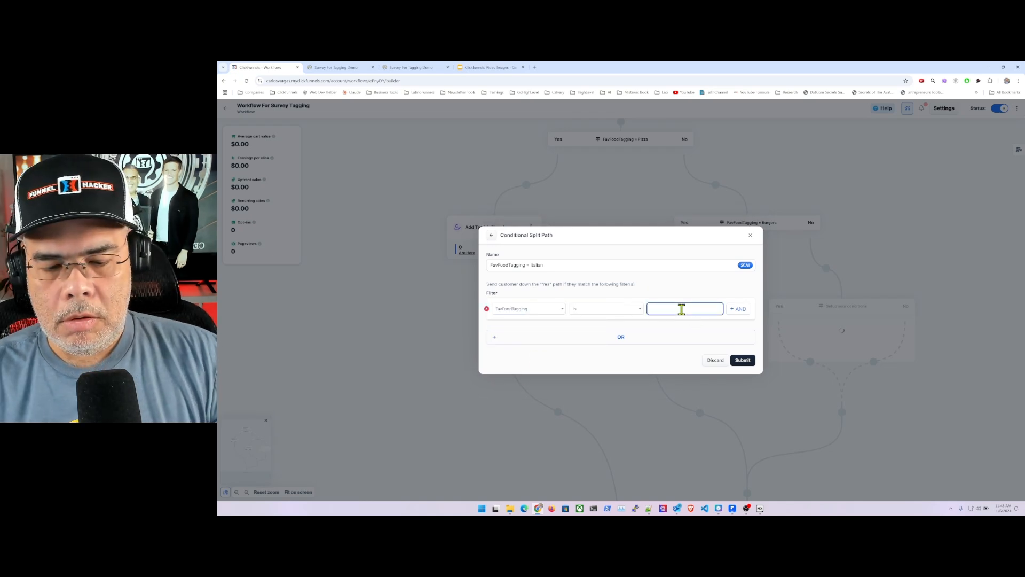
type("Italian")
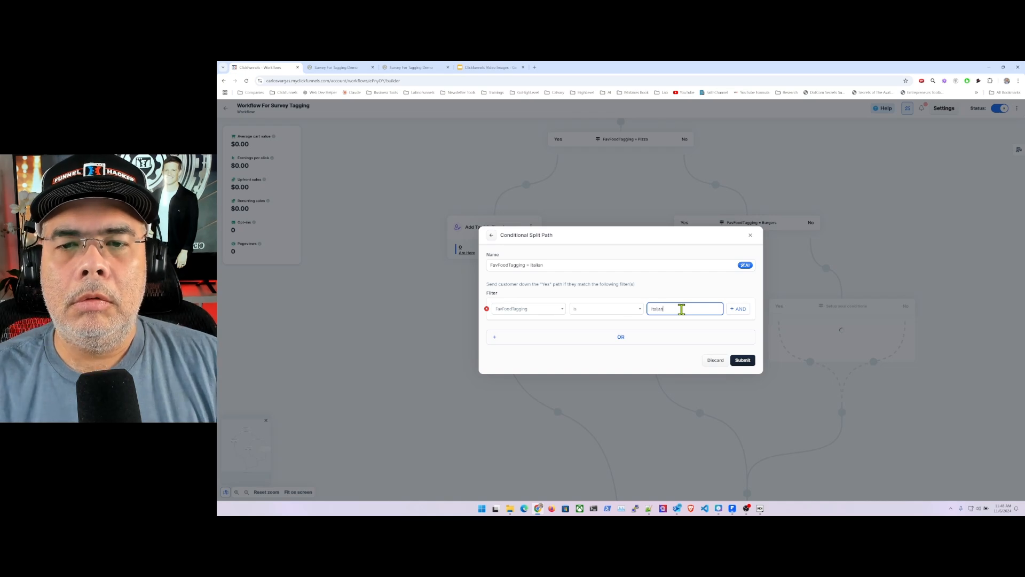
left_click(744, 361)
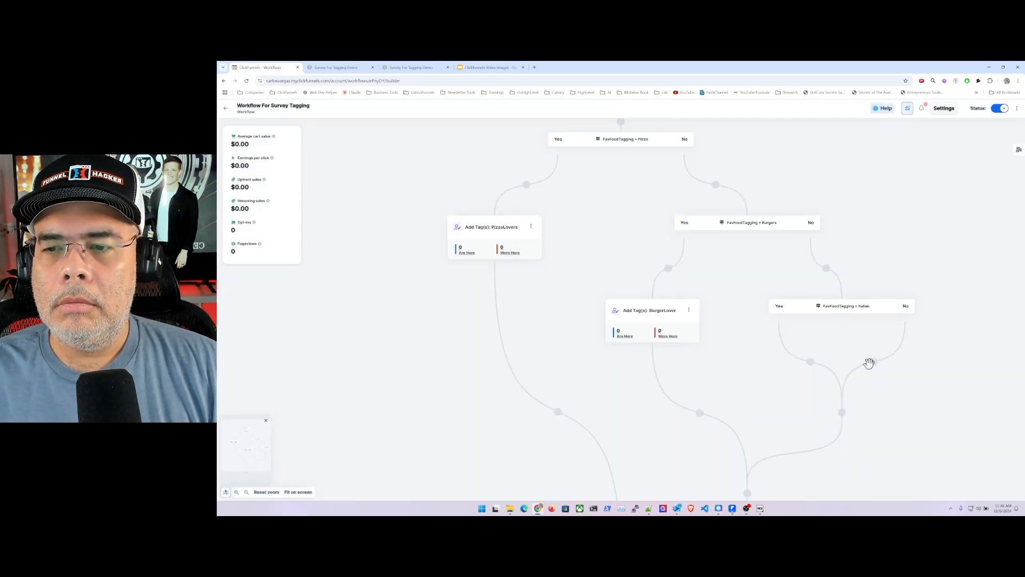
- Add a Tag contact step on the Yes path of the Italian split that adds the tag ItalianLover, and create it
left_click(810, 361)
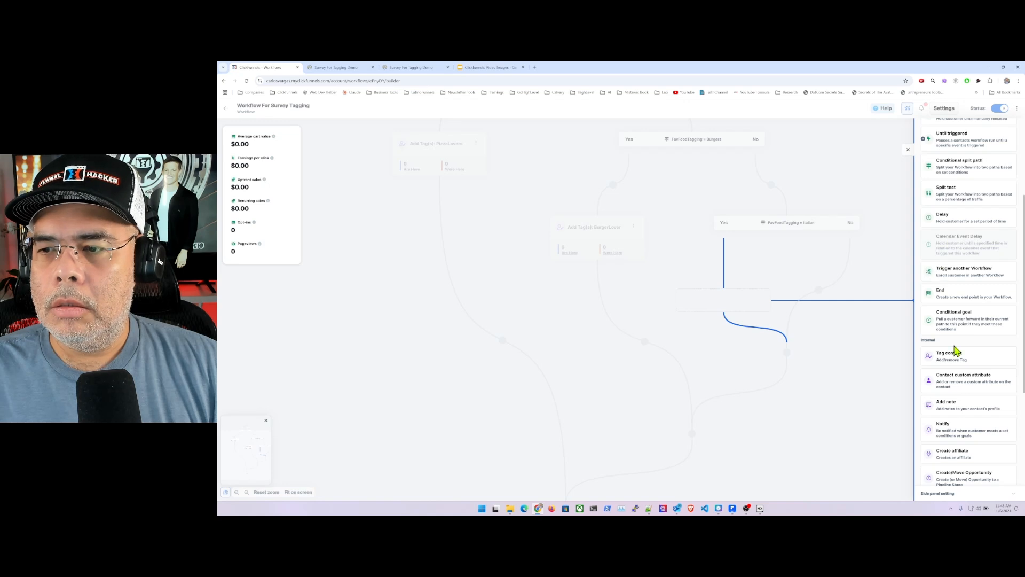
left_click_drag(956, 357, 735, 304)
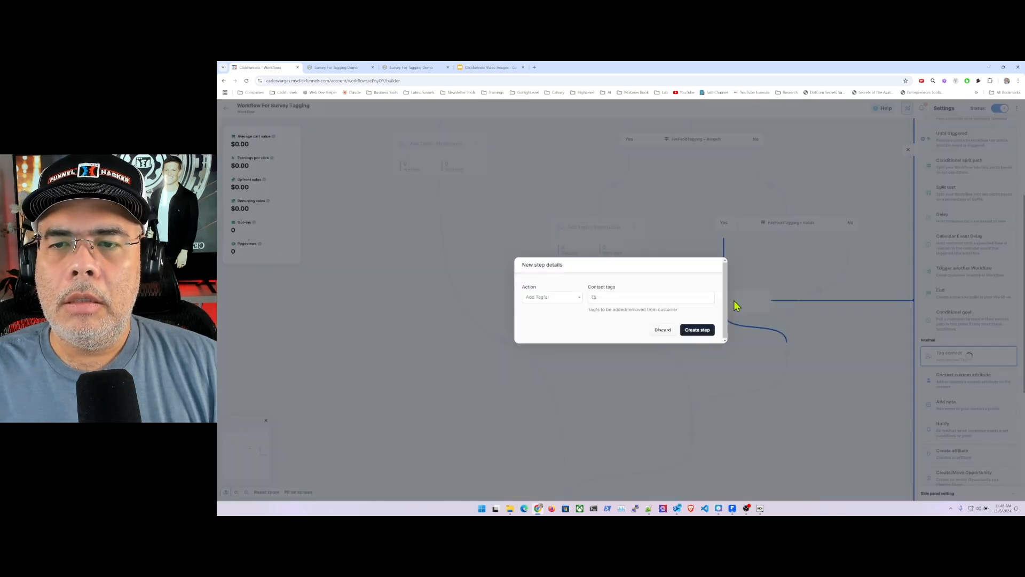
left_click(608, 297)
type("ItalianLover")
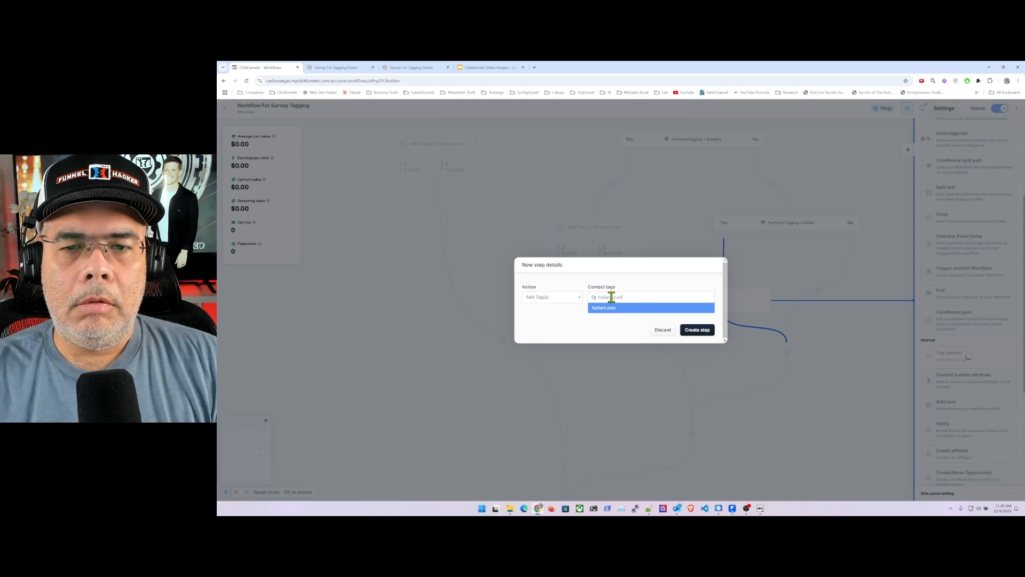
key("Return")
left_click(710, 330)
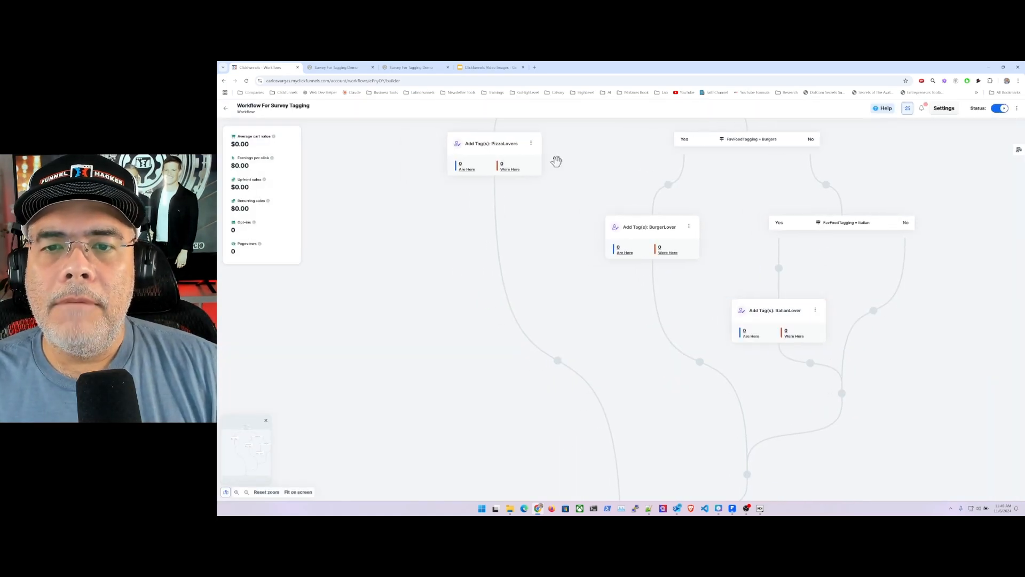
scroll(770, 245, "up", 3)
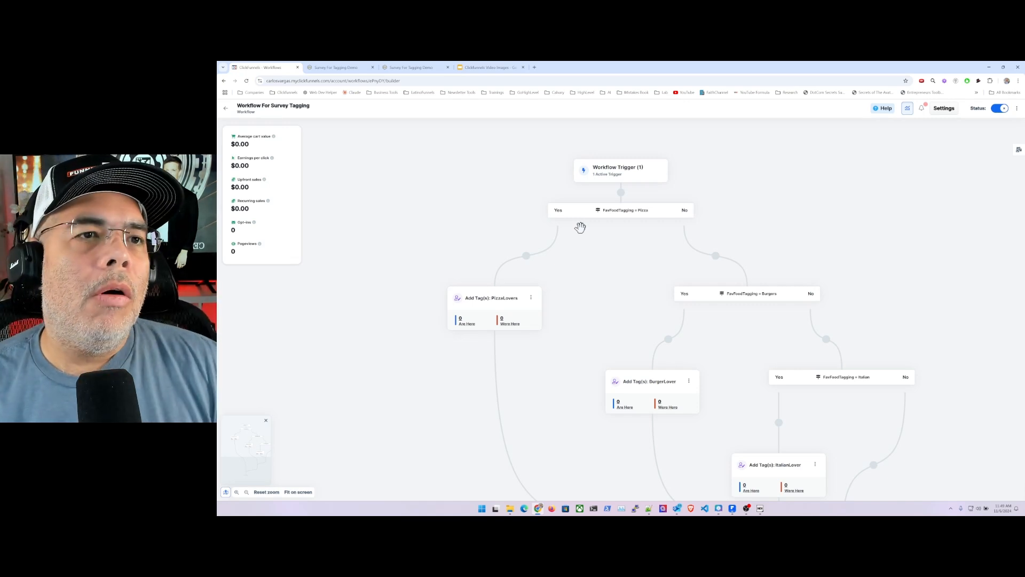
- Copy the web address of the Survey For Tagging Demo preview page
left_click(355, 70)
left_click(355, 81)
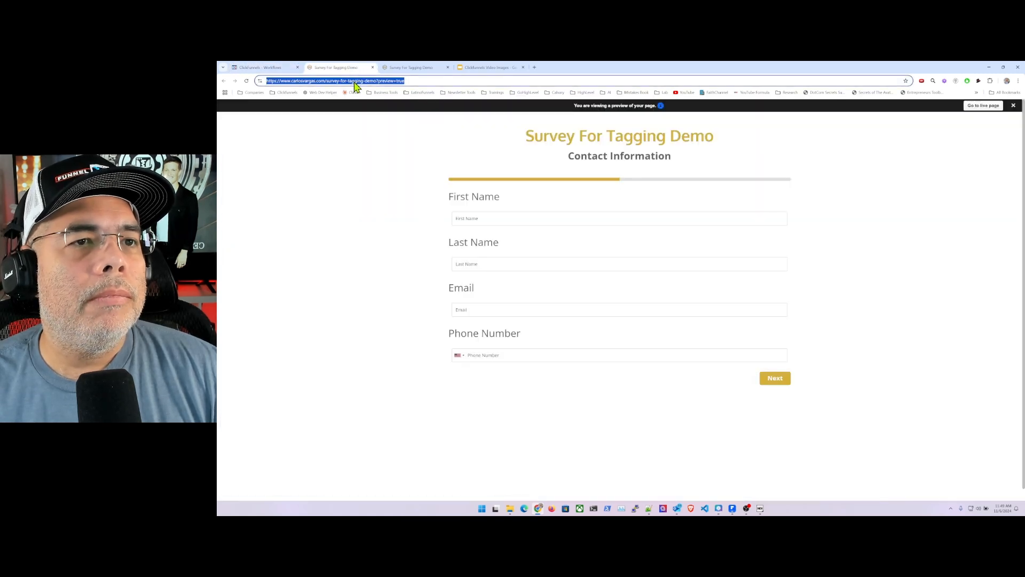
right_click(355, 86)
left_click(384, 145)
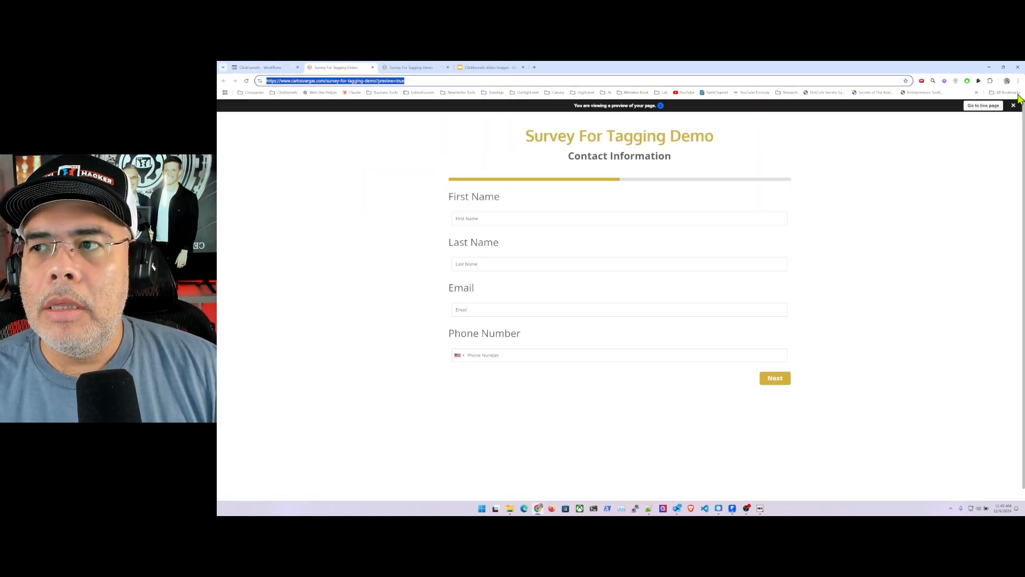
- Load the copied survey address in a new incognito window, trimming the preview setting from its end
left_click(1018, 81)
left_click(964, 114)
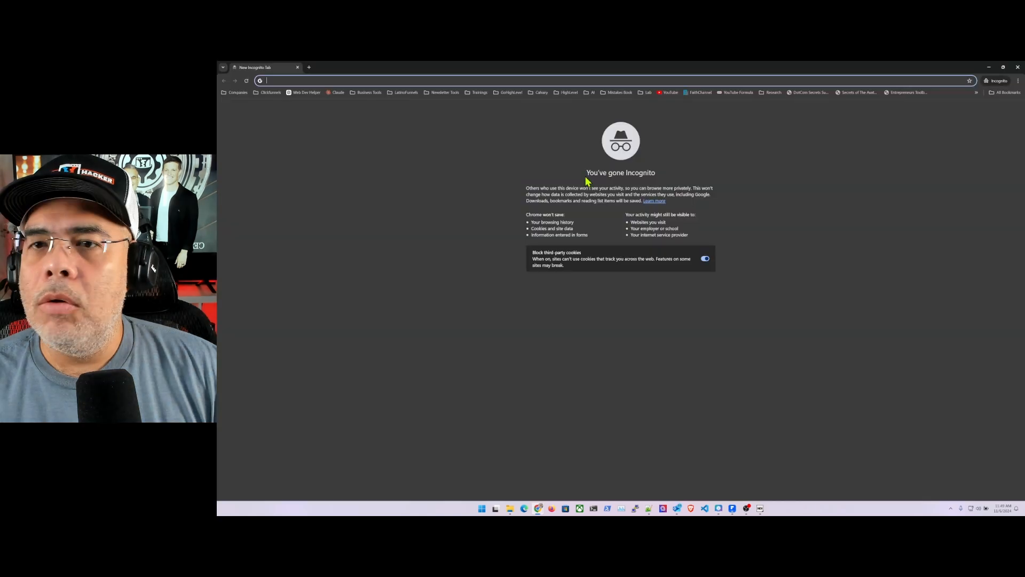
key("ctrl+v")
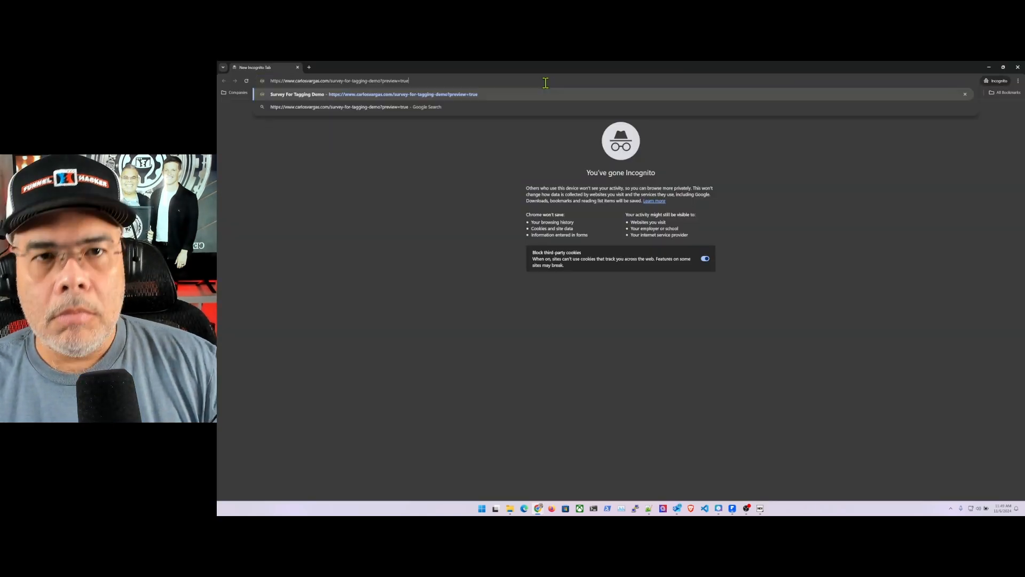
key("BackSpace")
key("BackSpace")
key("BackSpace")
key("BackSpace")
key("BackSpace")
key("BackSpace")
key("BackSpace")
key("BackSpace")
key("BackSpace")
key("BackSpace")
key("BackSpace")
key("BackSpace")
key("BackSpace")
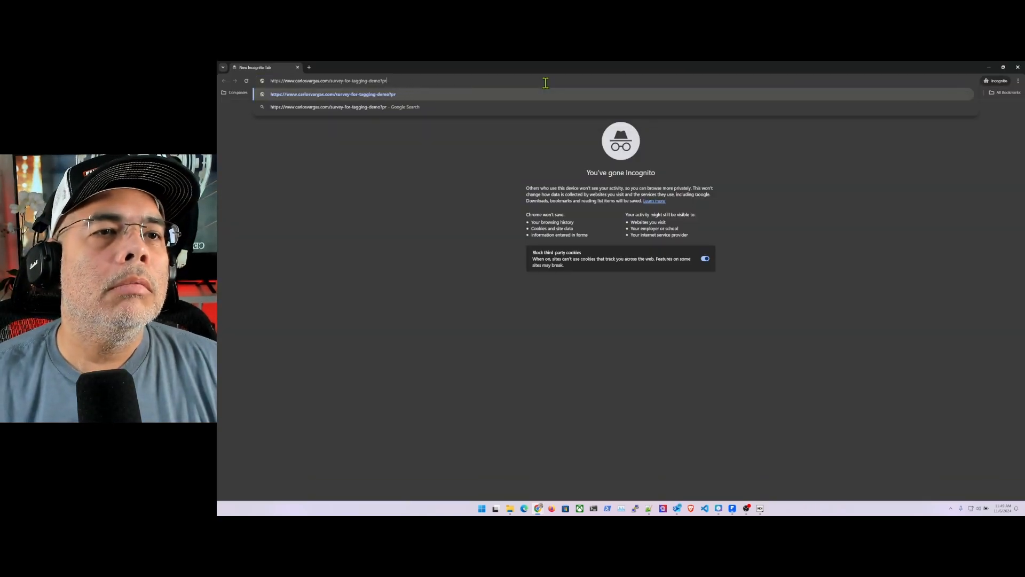
key("Return")
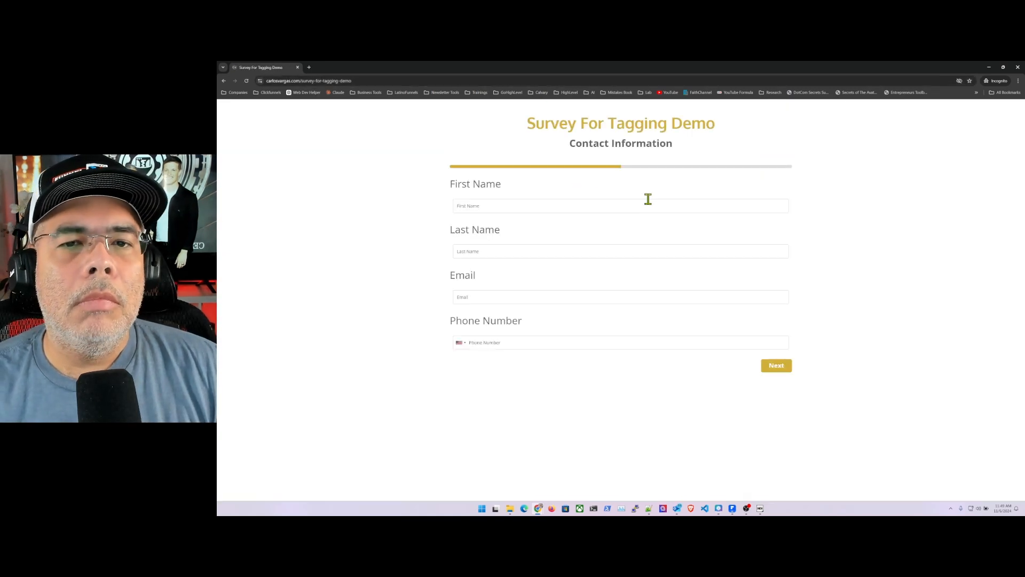
- Fill in the survey's contact information with a test first name, last name, email and phone number, and continue to the food question
left_click(640, 206)
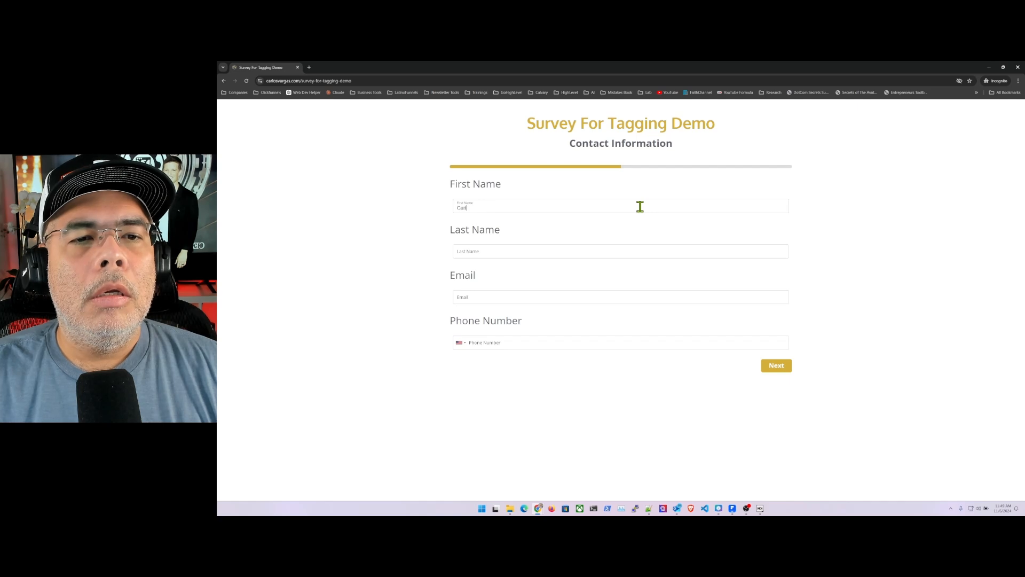
key("Tab")
type("D")
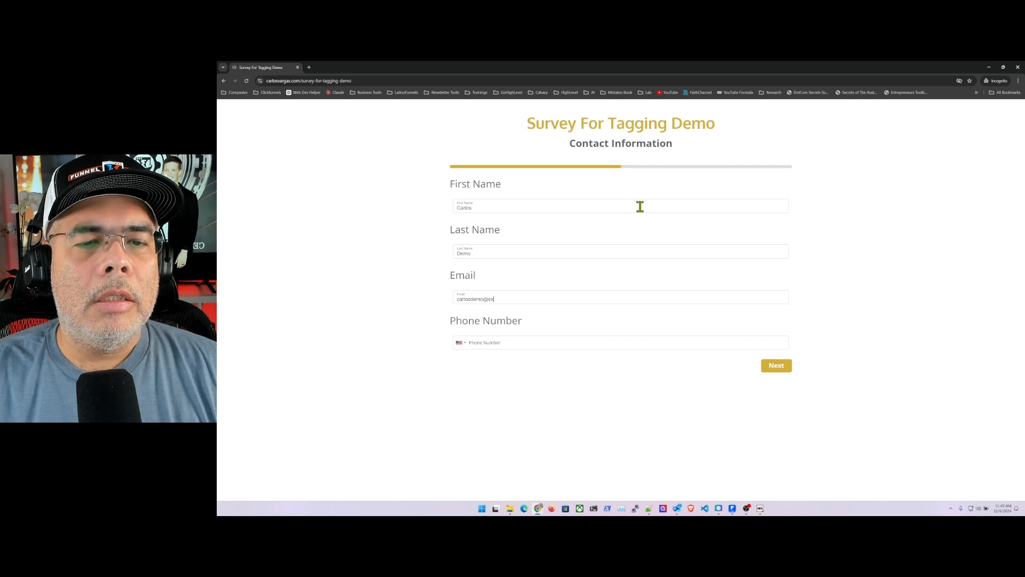
key("Tab")
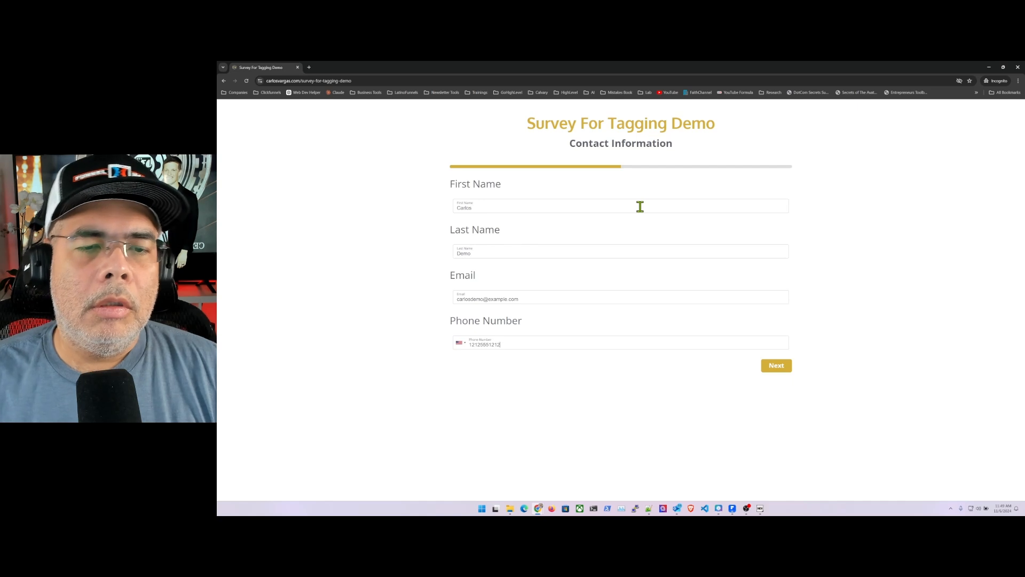
left_click(778, 368)
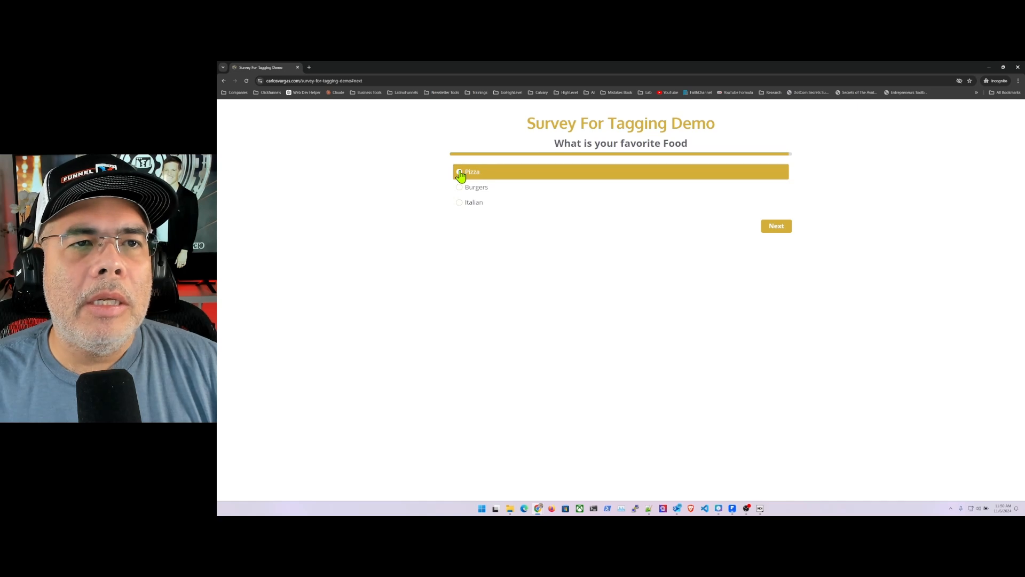
- Answer the favorite food question with Pizza, submit the survey and close the incognito window
left_click(459, 172)
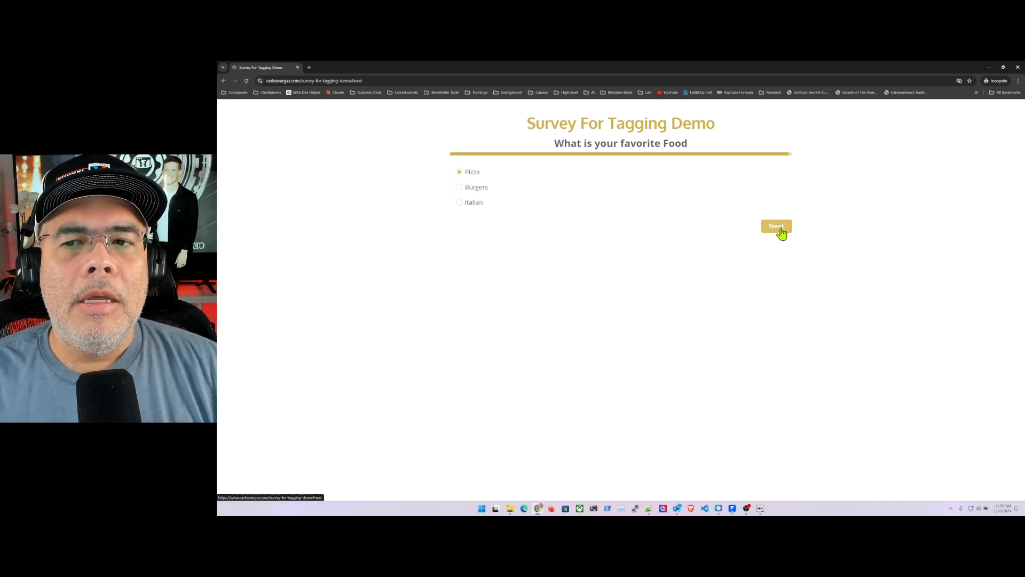
left_click(778, 227)
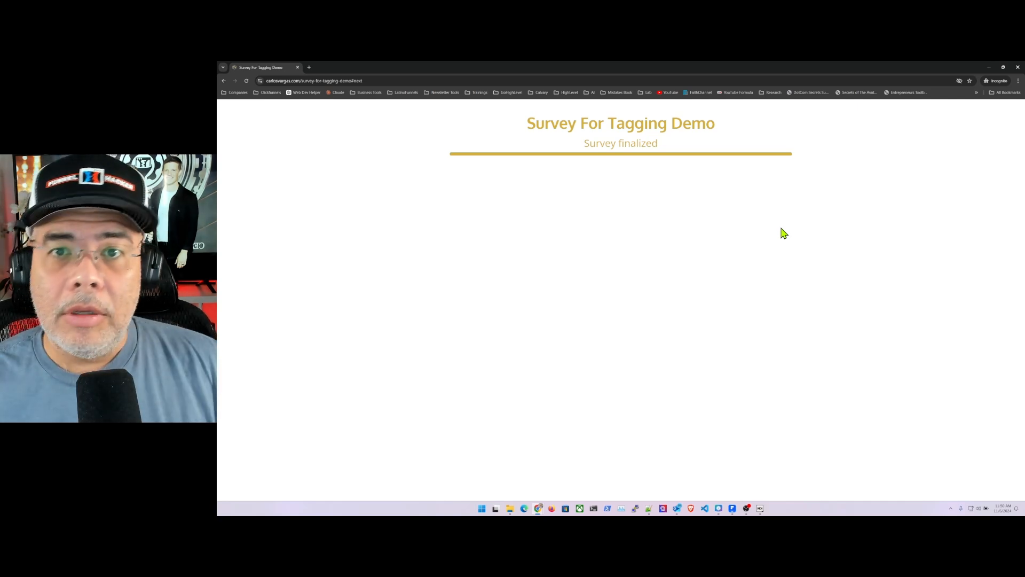
left_click(1017, 67)
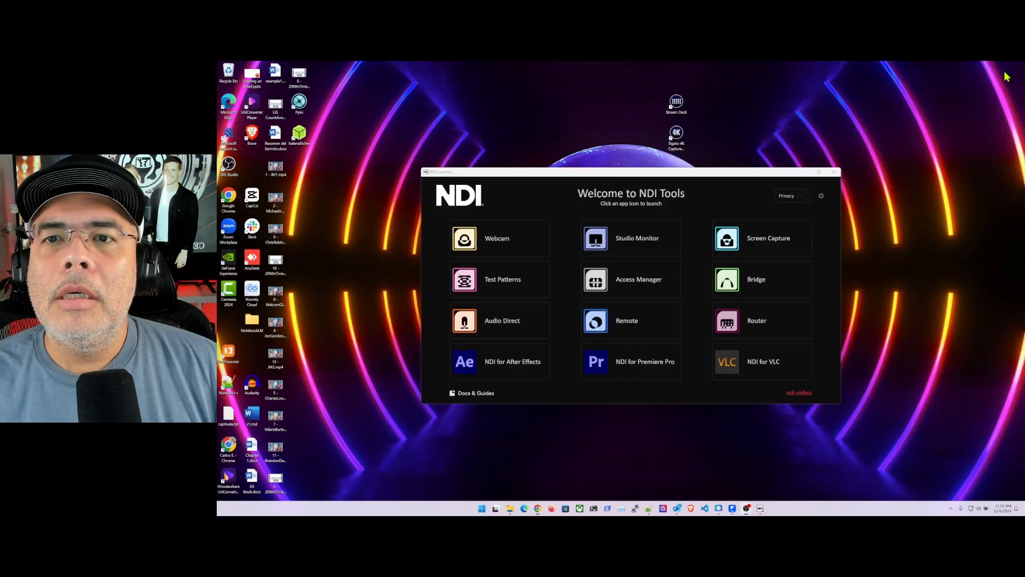
- Reopen Chrome with the account owner's profile and go to clickfunnels.com
left_click(538, 507)
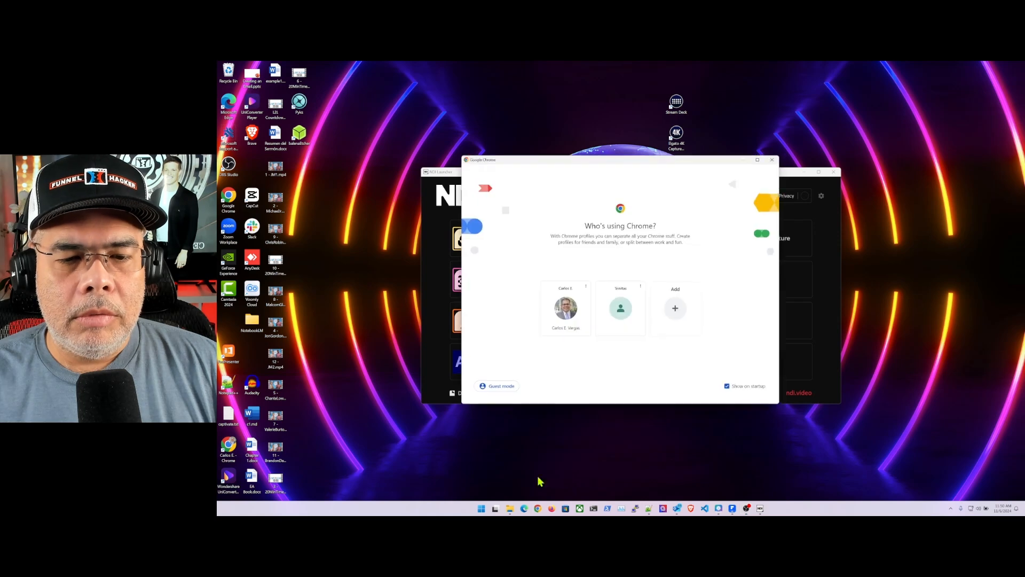
left_click(565, 308)
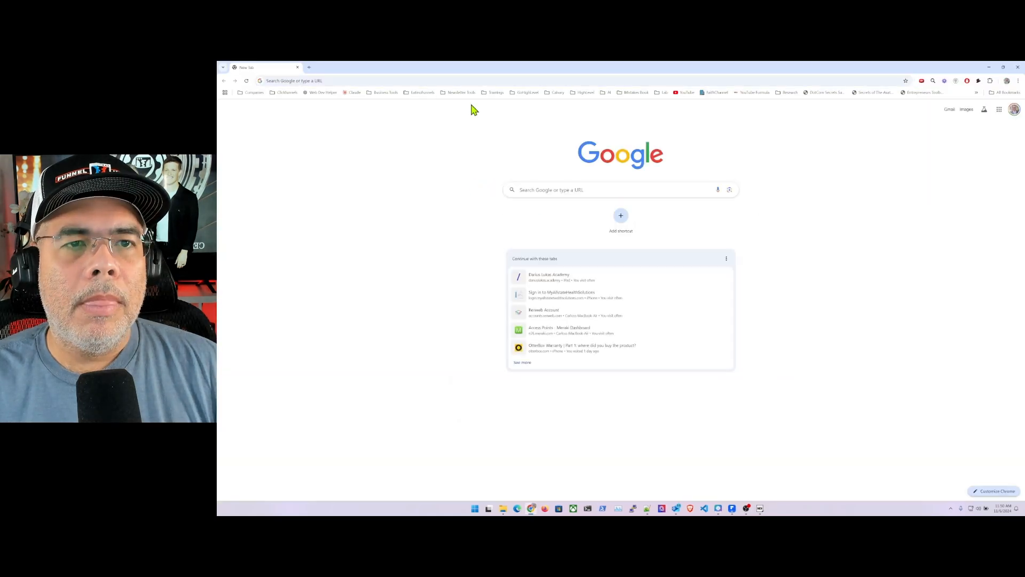
left_click(393, 81)
type("clickfunnels.com")
key("Return")
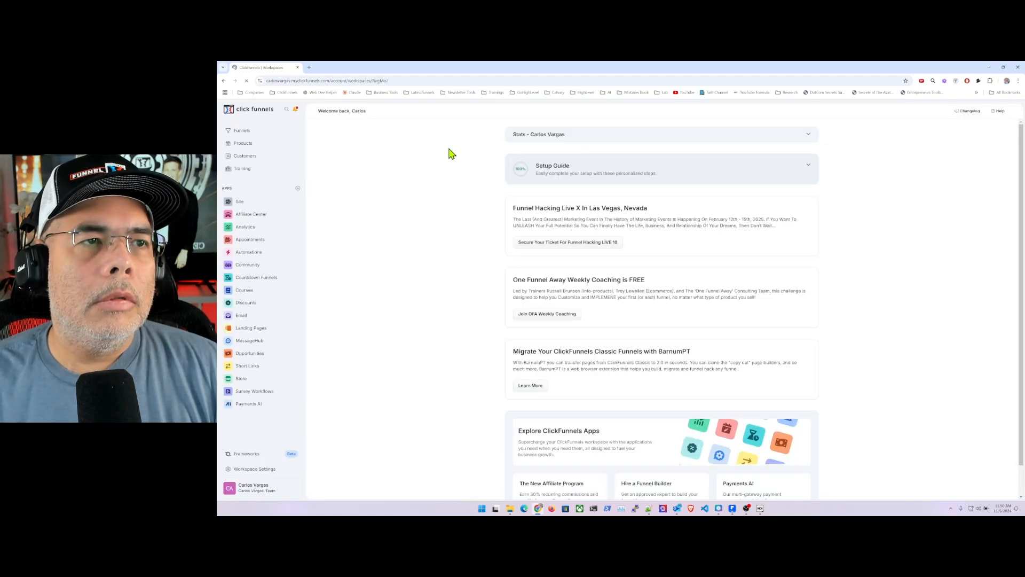
- Open the test contact's record in the customer contacts, refresh it, and check its tags and FavFoodTagging attribute
left_click(249, 157)
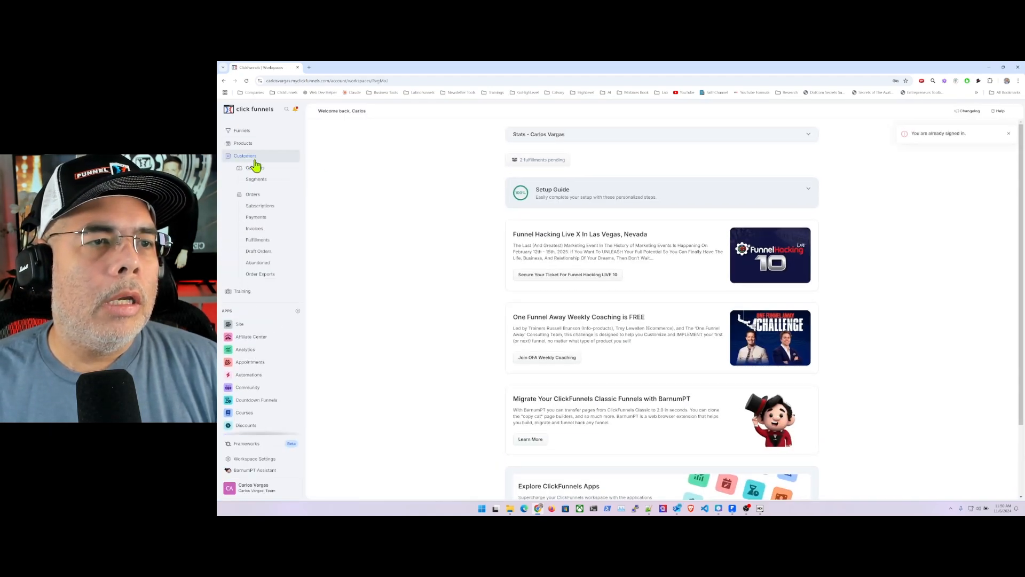
left_click(261, 171)
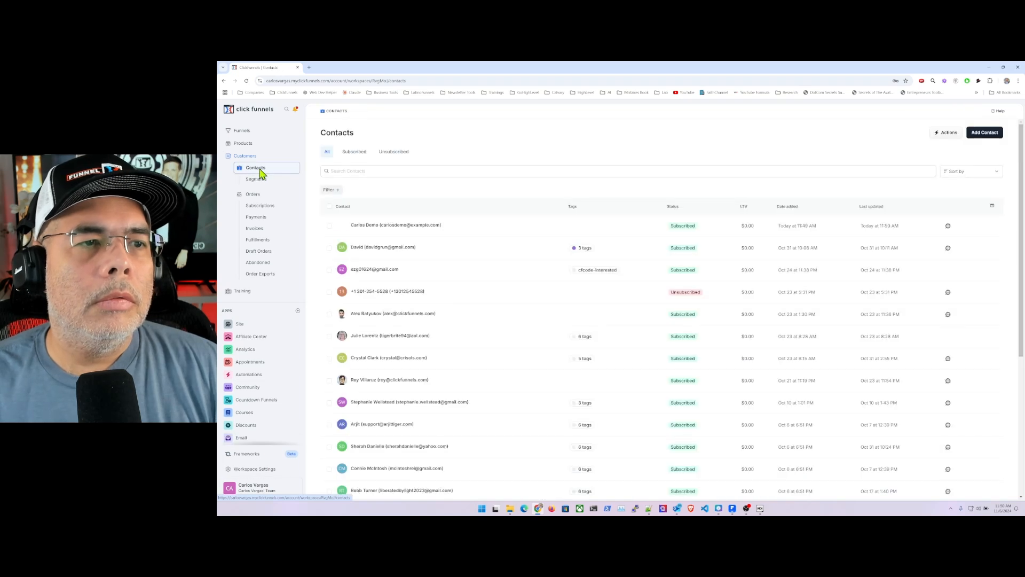
left_click(373, 228)
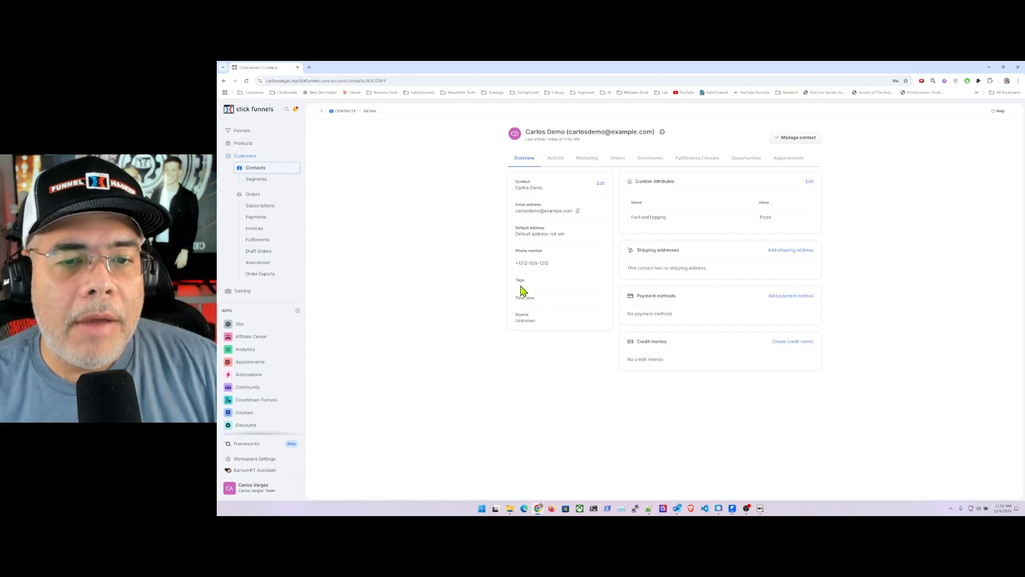
left_click(246, 81)
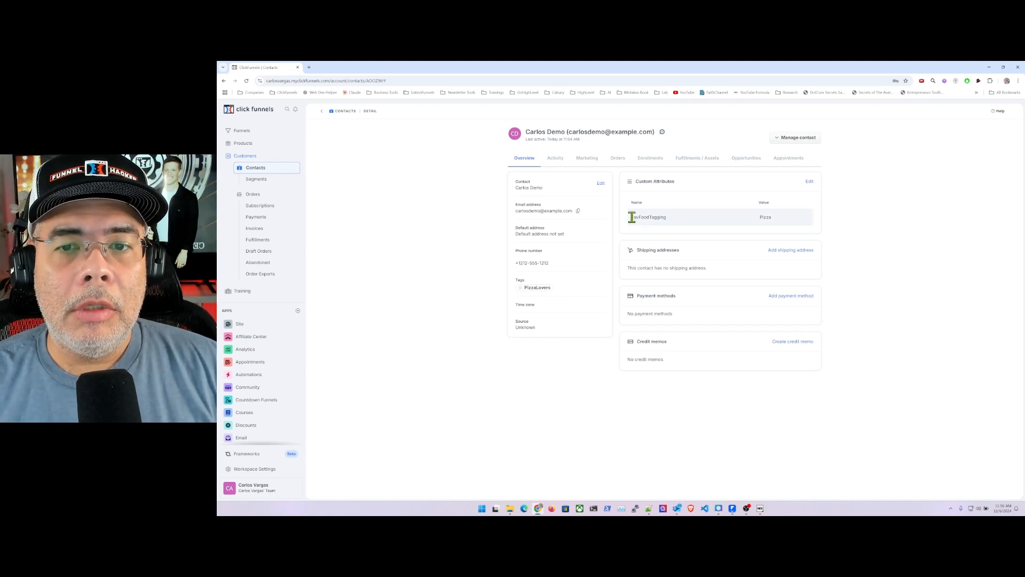
mouse_move(630, 218)
left_mouse_down()
mouse_move(779, 219)
mouse_move(631, 219)
left_mouse_up()
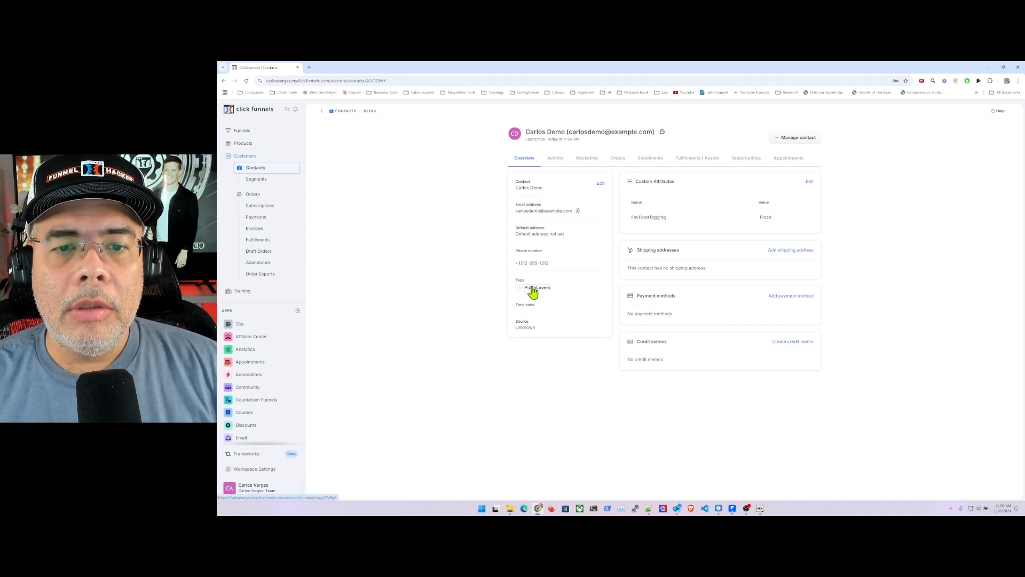